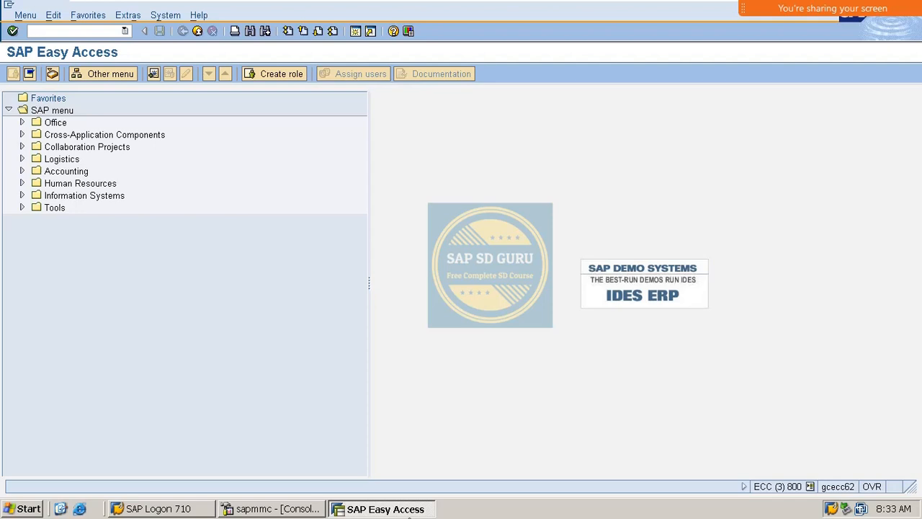
# Step: Run VA01 to reach Create Sales Order with order type OR and sales area B100 / B1 / B1
pyautogui.write('va01')
pyautogui.press('Return')
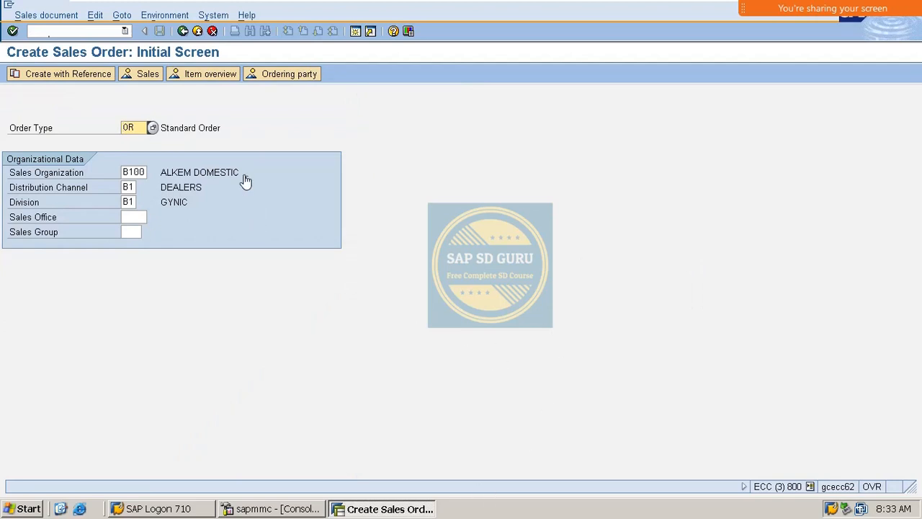
# Step: Replace order type OR with QC in VA01, which gets rejected
pyautogui.moveTo(141, 128); pyautogui.dragTo(3, 141)
pyautogui.press('BackSpace')
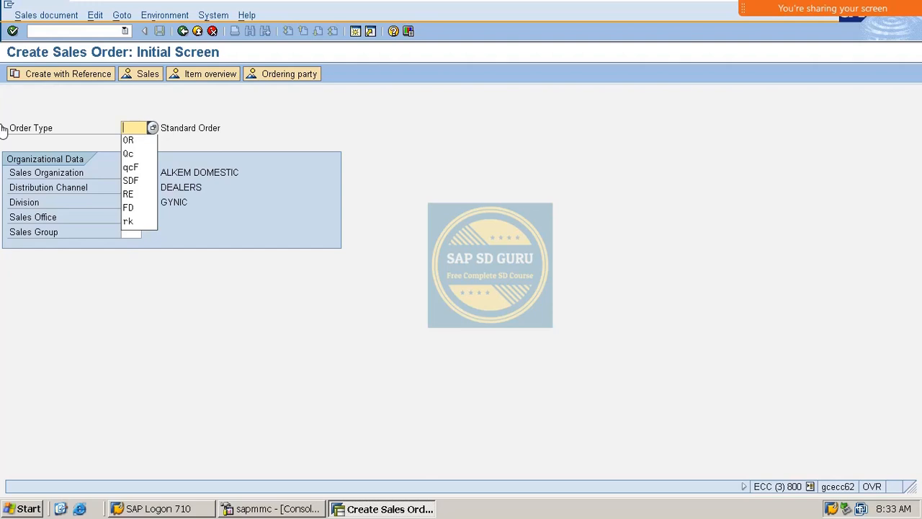
pyautogui.write('QC')
pyautogui.press('Return')
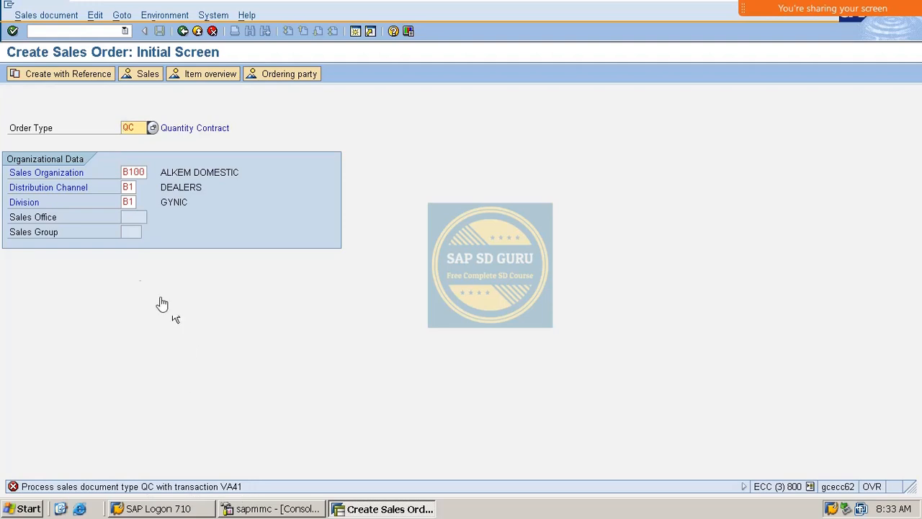
# Step: Switch to transaction VA41 via /nva41 to create a contract instead
pyautogui.doubleClick(134, 130)
pyautogui.click(50, 31)
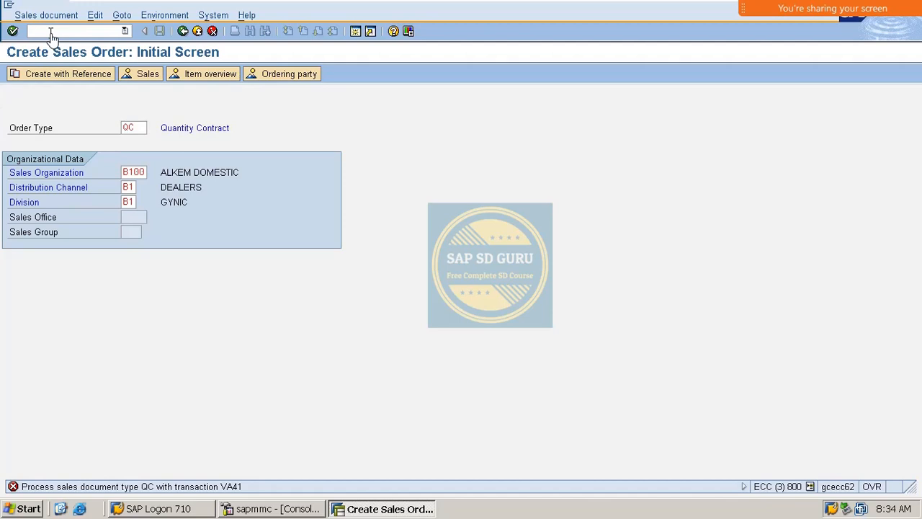
pyautogui.write('/nva41')
pyautogui.press('Return')
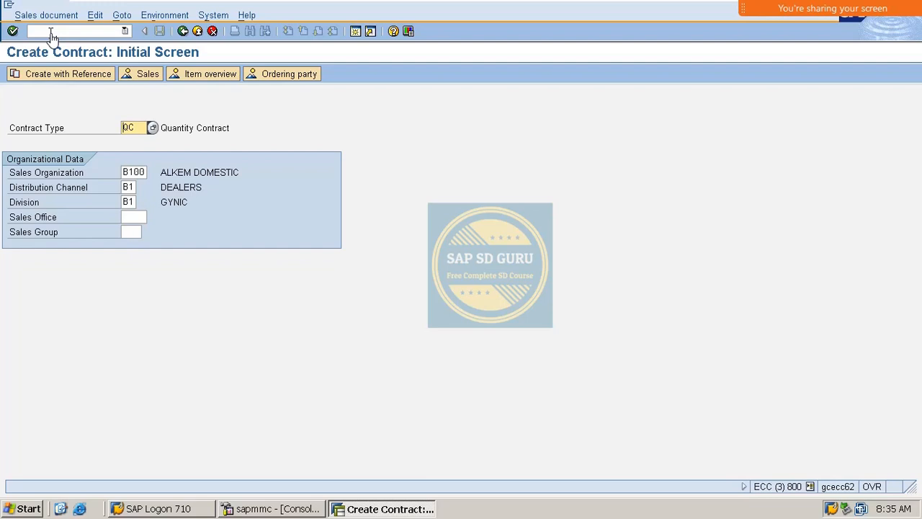
# Step: Confirm contract type QC for sales area B100 / B1 / B1 to reach the overview
pyautogui.press('Return')
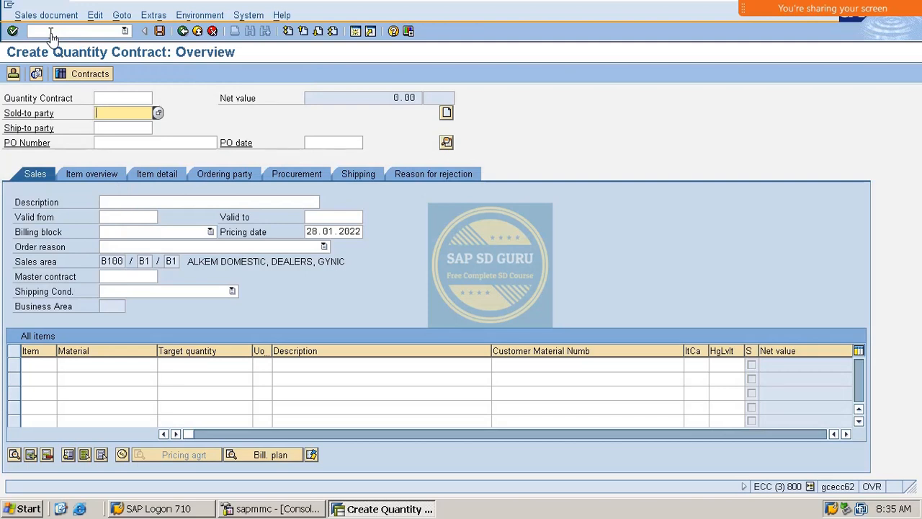
# Step: Enter the previously used sold-to party from the input history
pyautogui.press('Down')
pyautogui.press('Down')
pyautogui.press('Return')
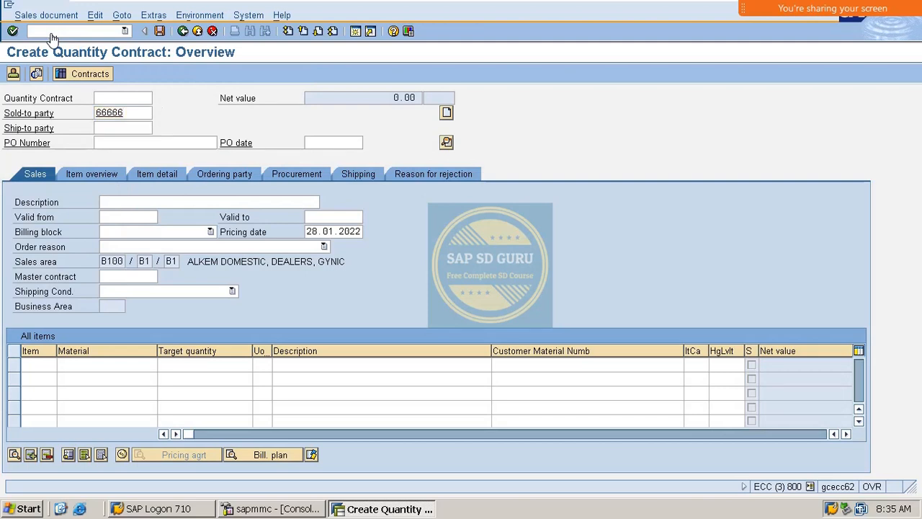
pyautogui.press('Return')
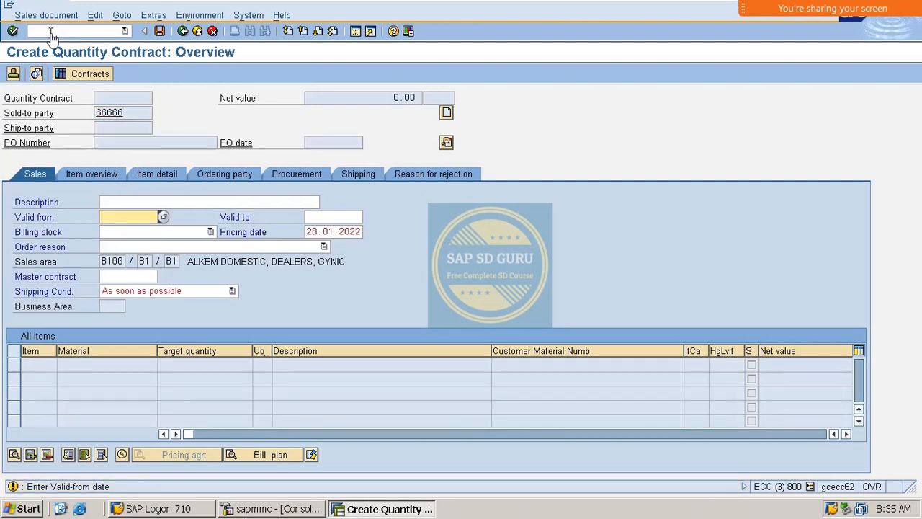
pyautogui.press('Tab')
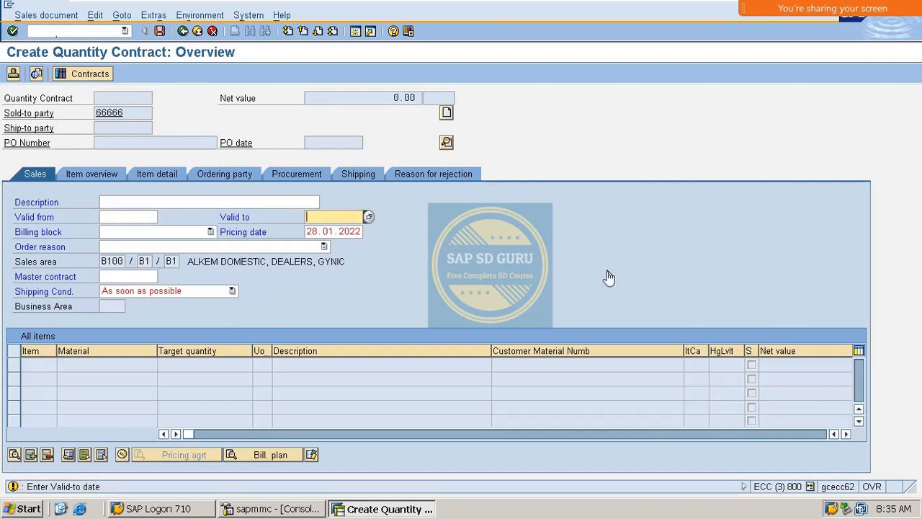
# Step: Set the contract validity from 28.01.2022 to 05.02.2022 using the calendar
pyautogui.click(117, 233)
pyautogui.click(204, 224)
pyautogui.click(140, 218)
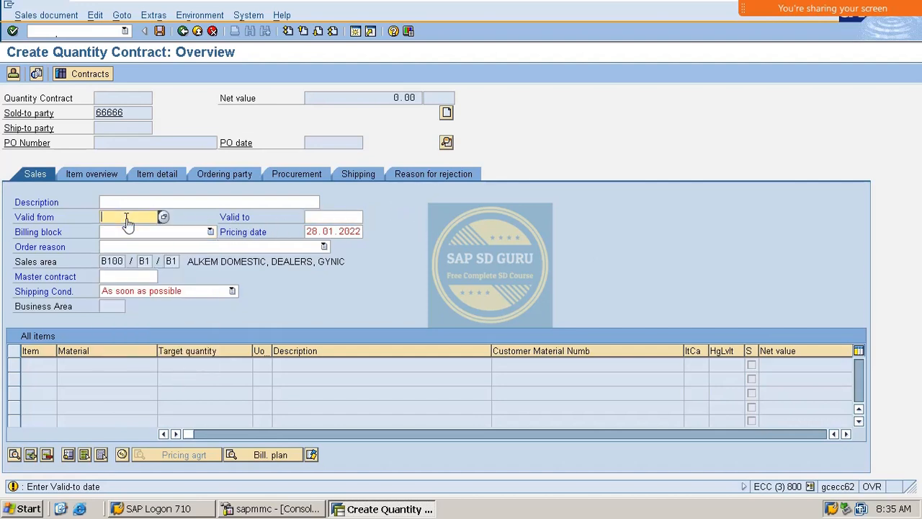
pyautogui.click(163, 217)
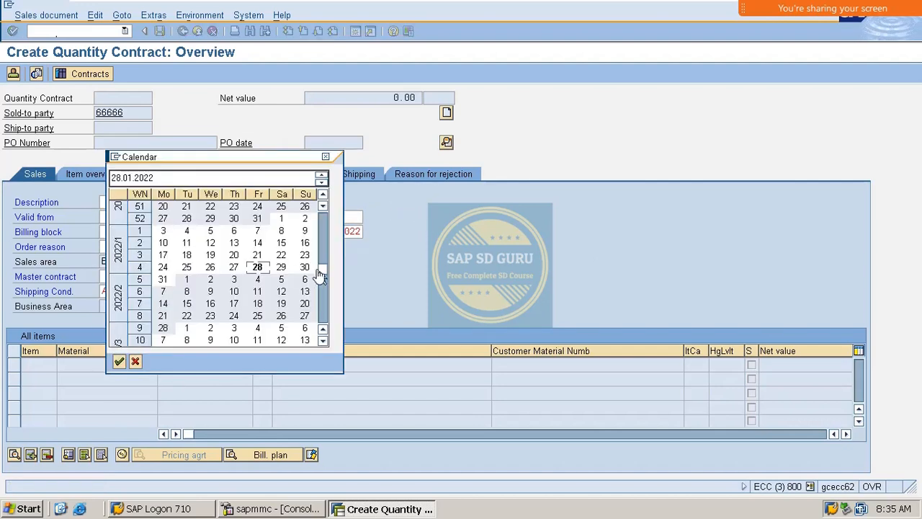
pyautogui.doubleClick(259, 268)
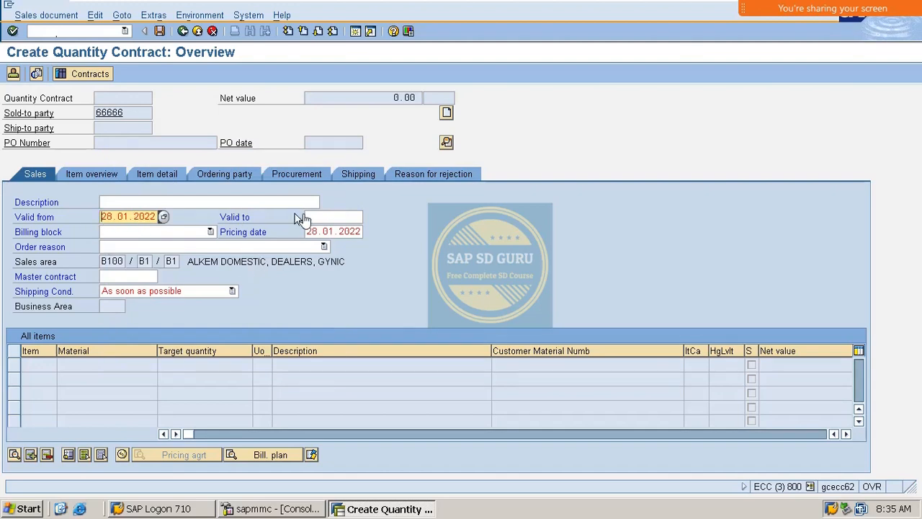
pyautogui.click(330, 219)
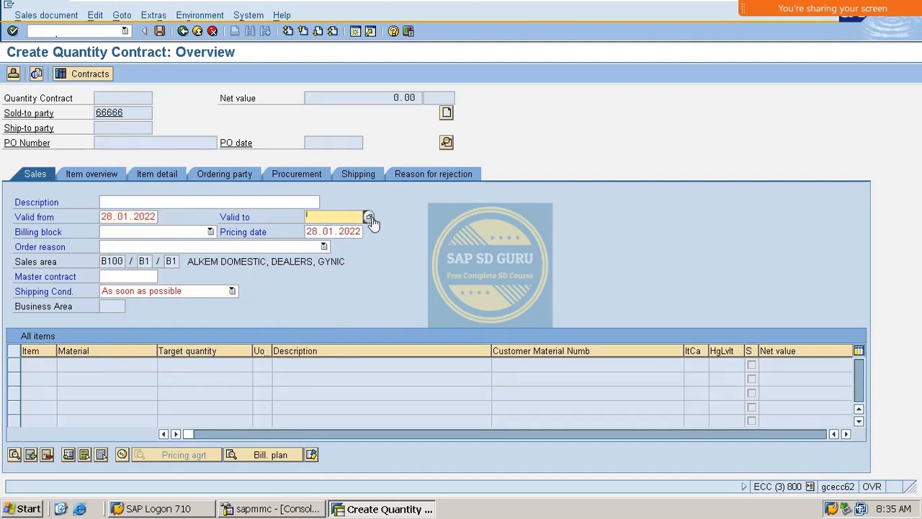
pyautogui.click(368, 216)
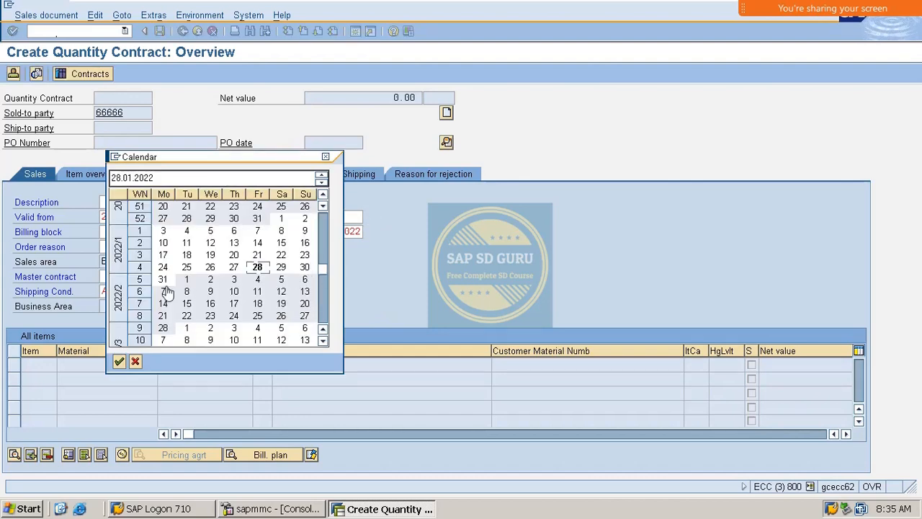
pyautogui.doubleClick(281, 280)
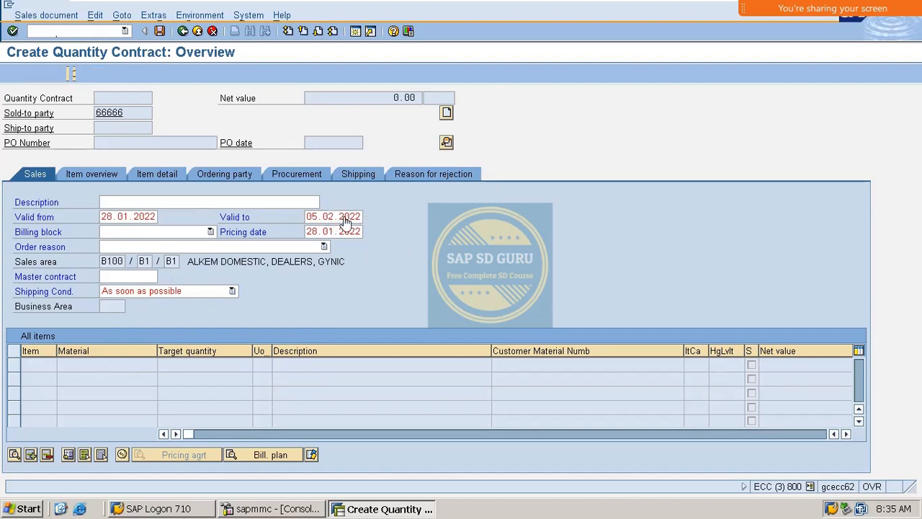
# Step: Add material VAXINE-150 as the first item and enter its target quantity
pyautogui.press('Down')
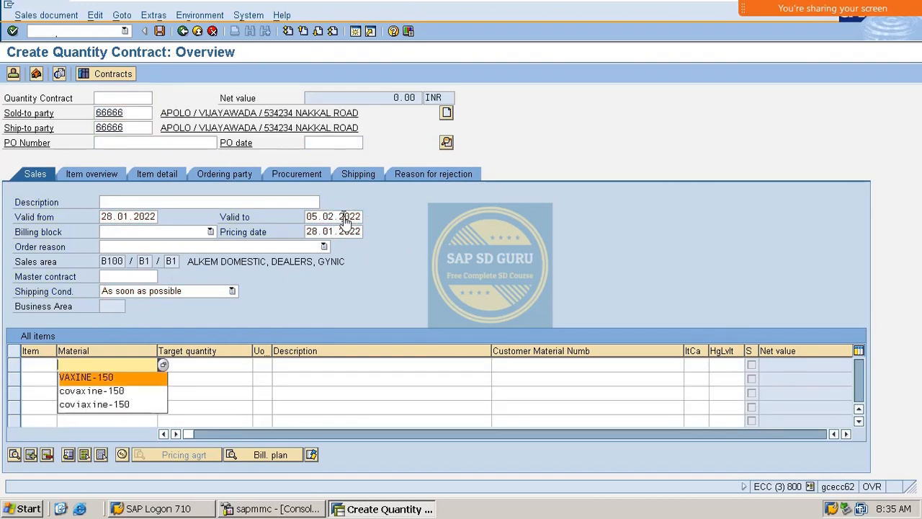
pyautogui.press('Return')
pyautogui.press('Tab')
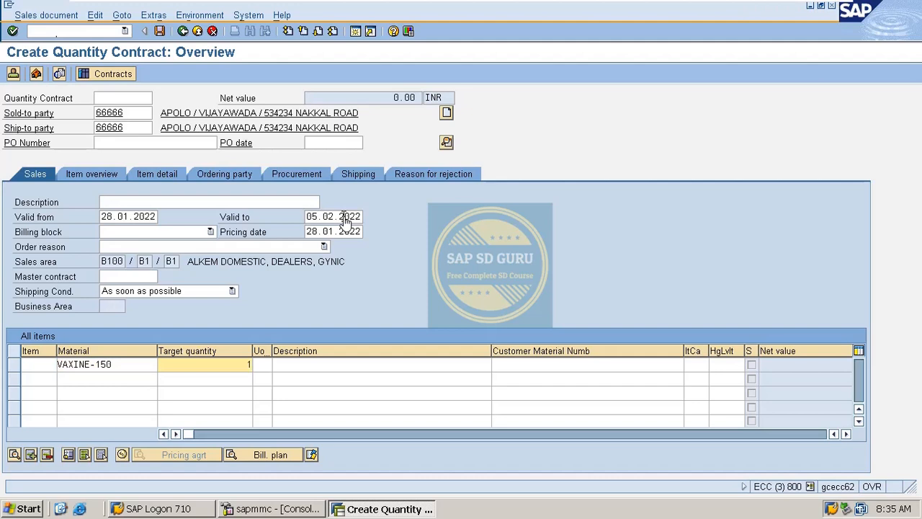
pyautogui.write('15')
pyautogui.press('Return')
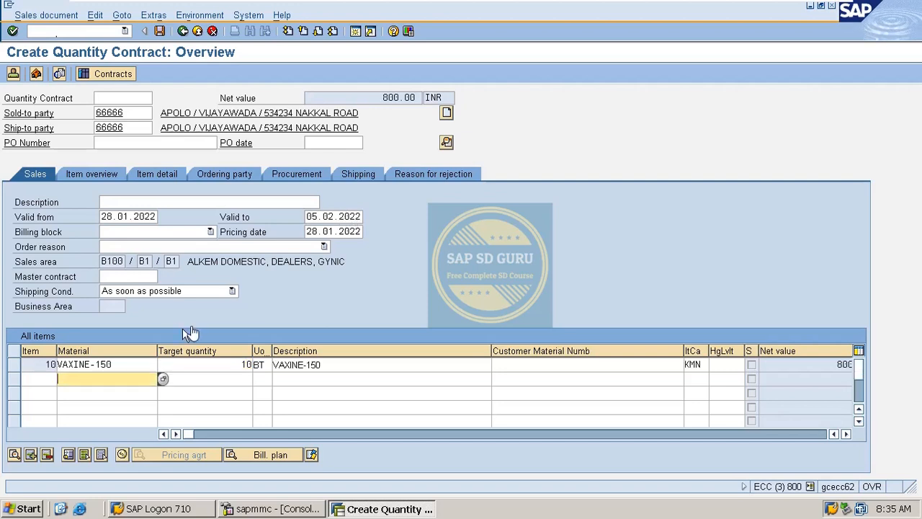
# Step: Adjust the item's target quantity and review the contract's incompletion log
pyautogui.click(237, 366)
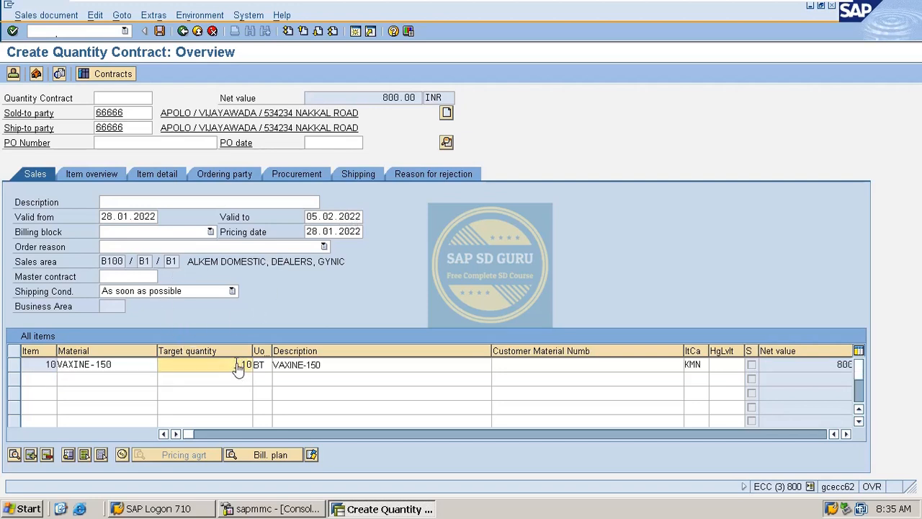
pyautogui.click(95, 15)
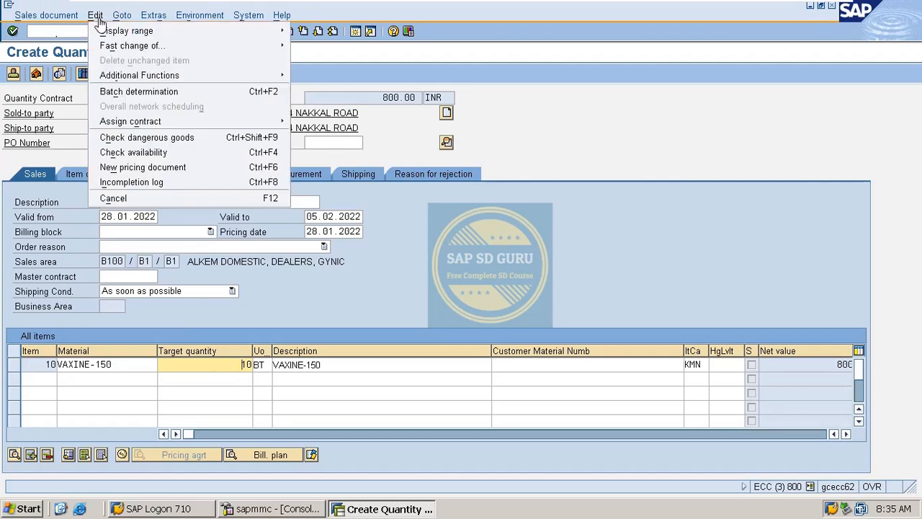
pyautogui.click(153, 182)
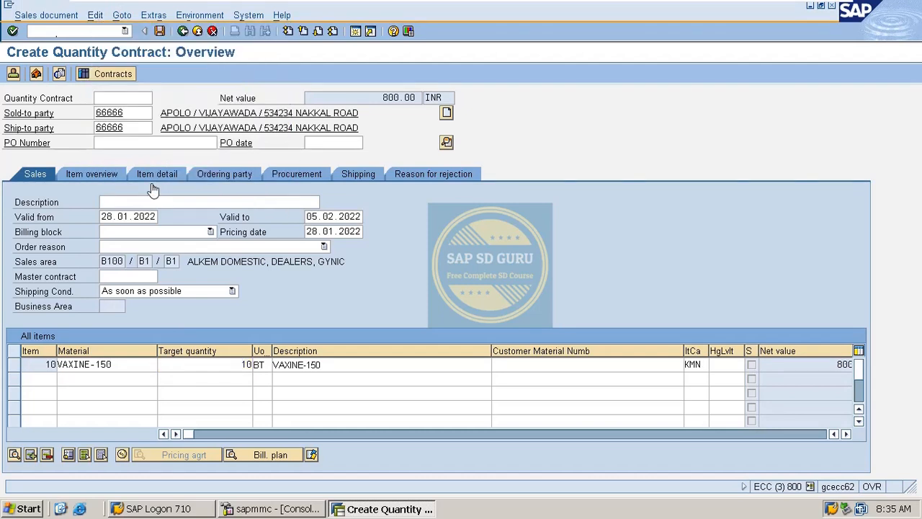
pyautogui.click(182, 31)
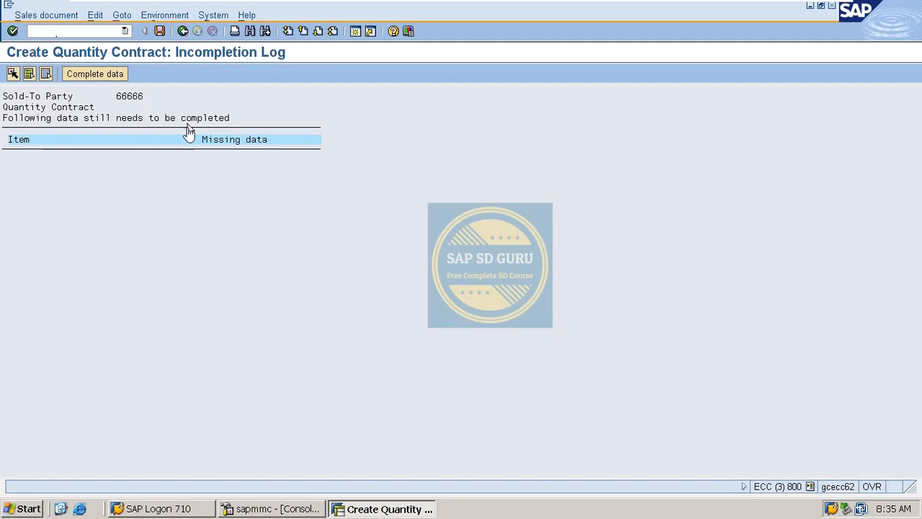
pyautogui.click(182, 32)
# Step: Enter PO number TEST with PO date 28.01.2022 and recheck the incompletion log
pyautogui.click(144, 143)
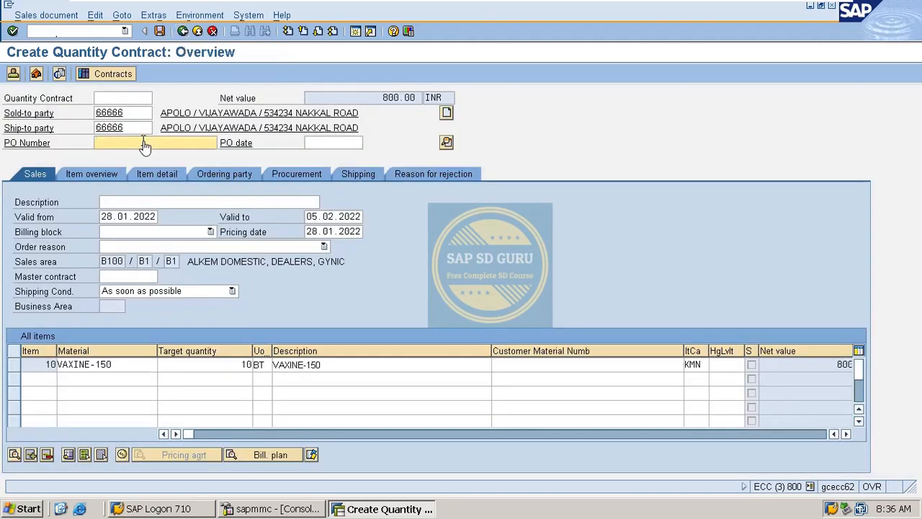
pyautogui.write('TEST')
pyautogui.press('Return')
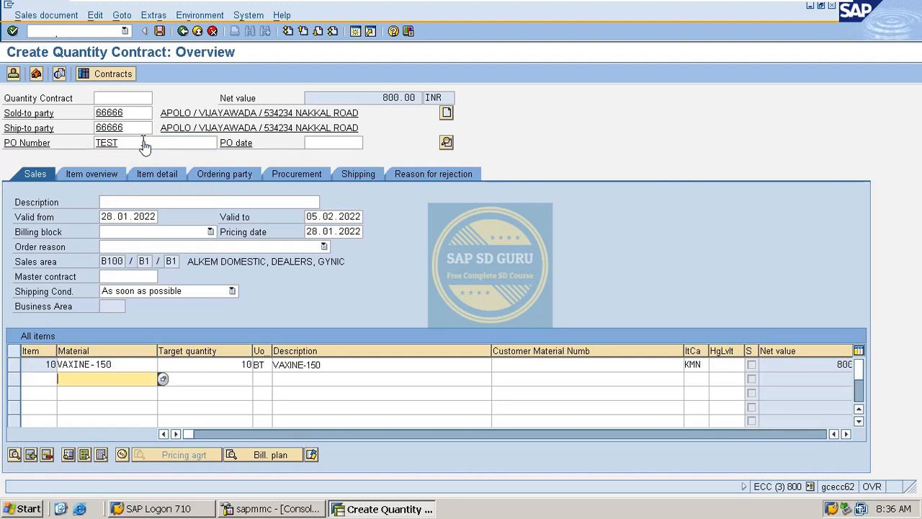
pyautogui.click(338, 144)
pyautogui.click(370, 144)
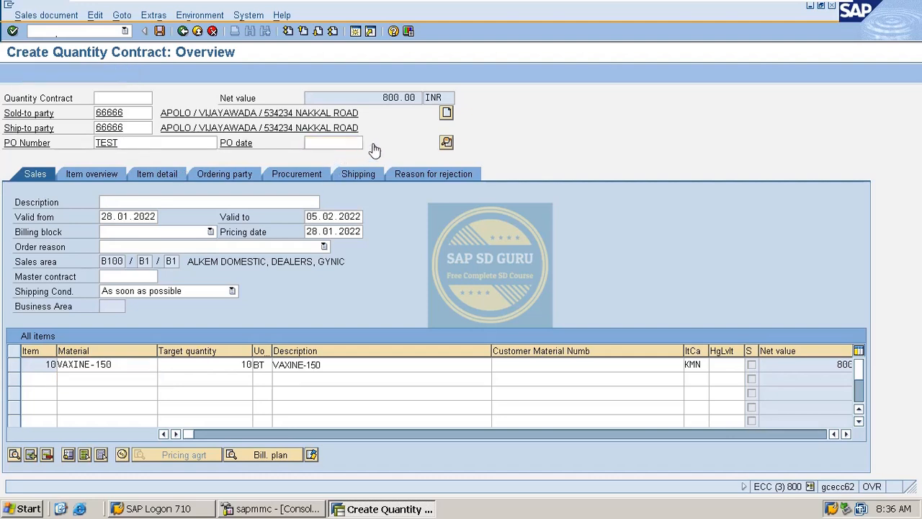
pyautogui.doubleClick(259, 267)
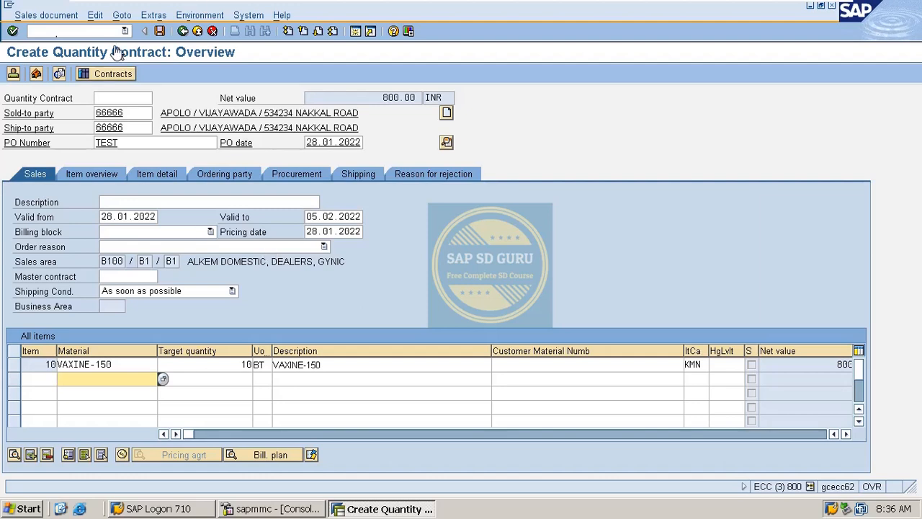
pyautogui.click(101, 22)
pyautogui.click(137, 180)
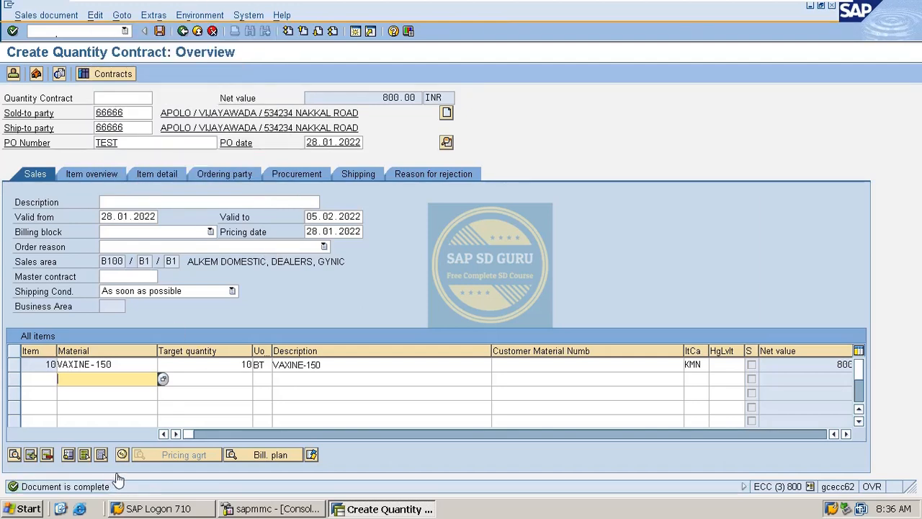
# Step: Save the quantity contract and switch to the Windows desktop
pyautogui.click(160, 32)
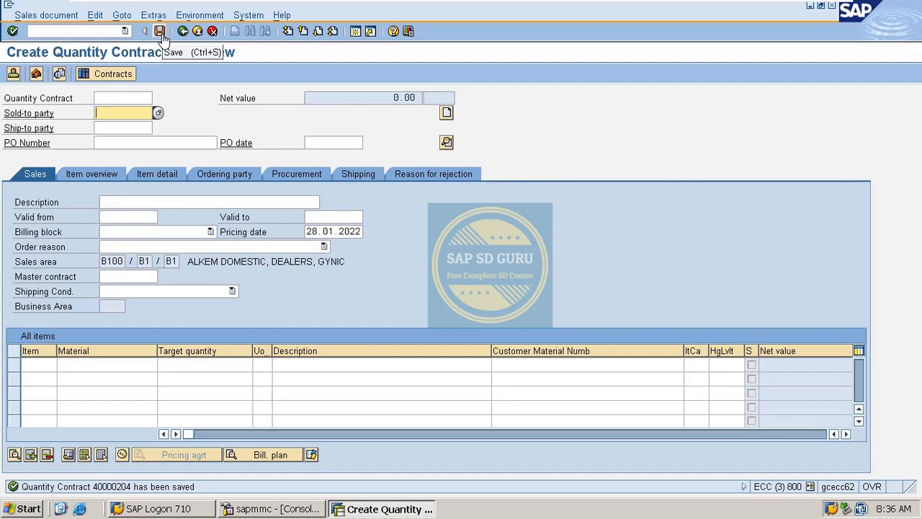
pyautogui.press('super+d')
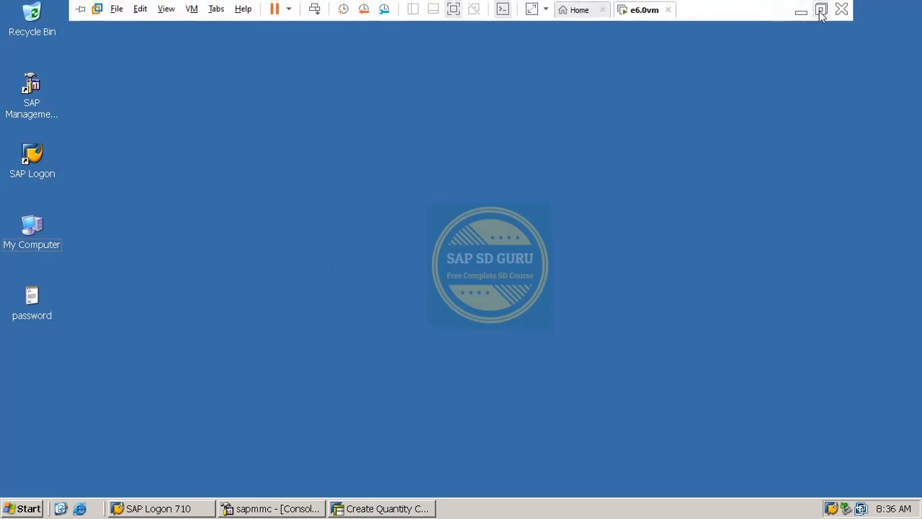
# Step: Minimize VMware, start the Webex personal-room meeting, admit the guest, and share the whole screen
pyautogui.click(819, 8)
pyautogui.click(843, 9)
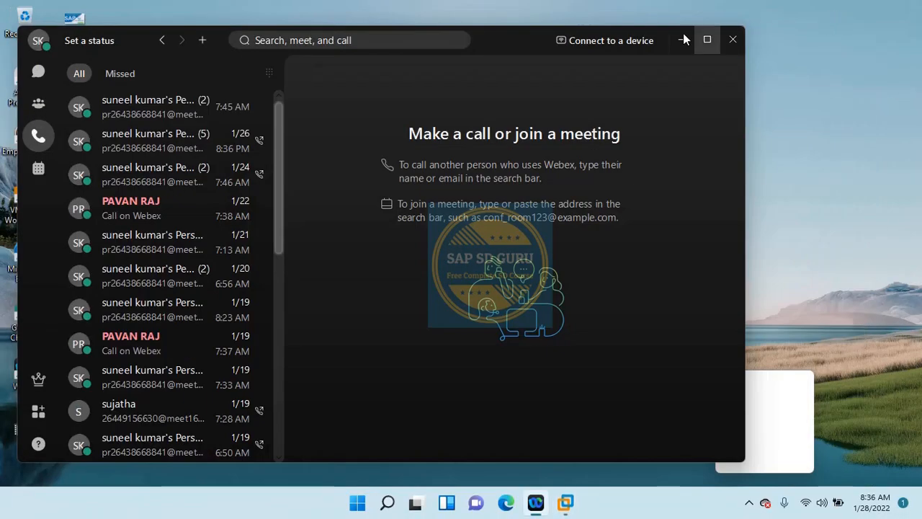
pyautogui.click(204, 109)
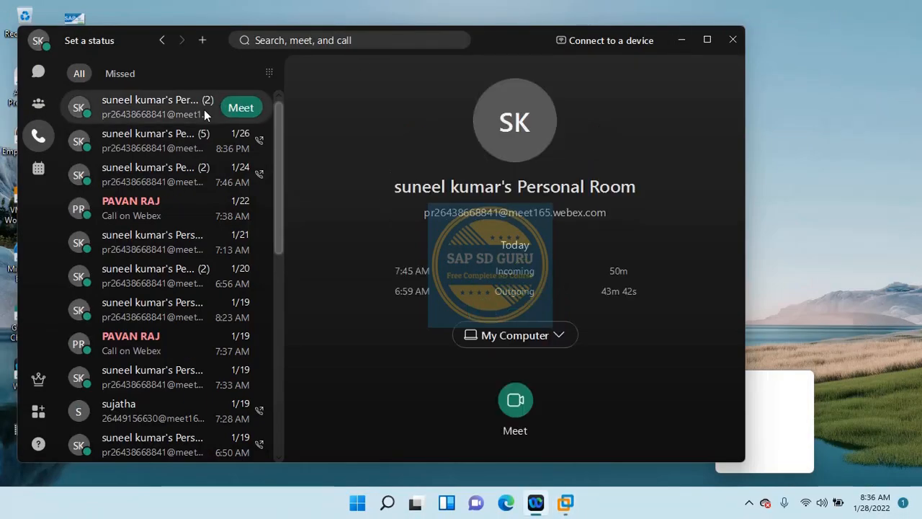
pyautogui.click(241, 108)
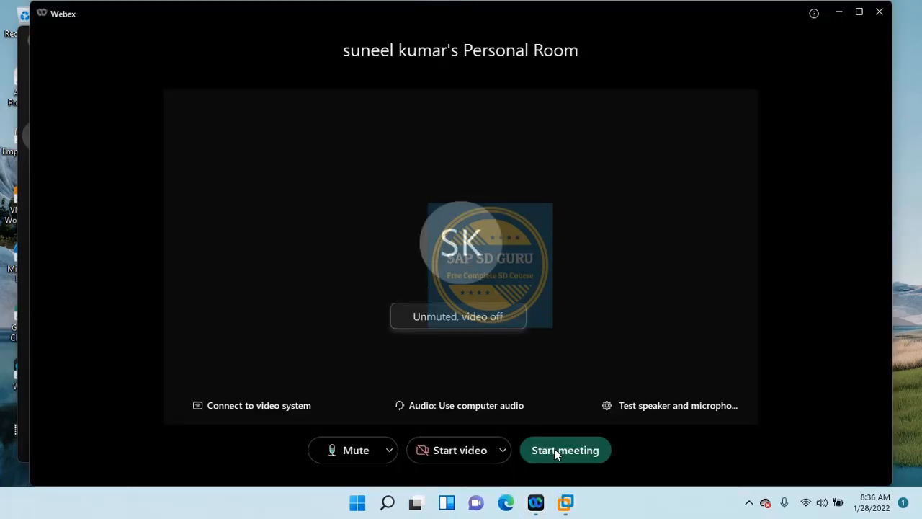
pyautogui.click(556, 450)
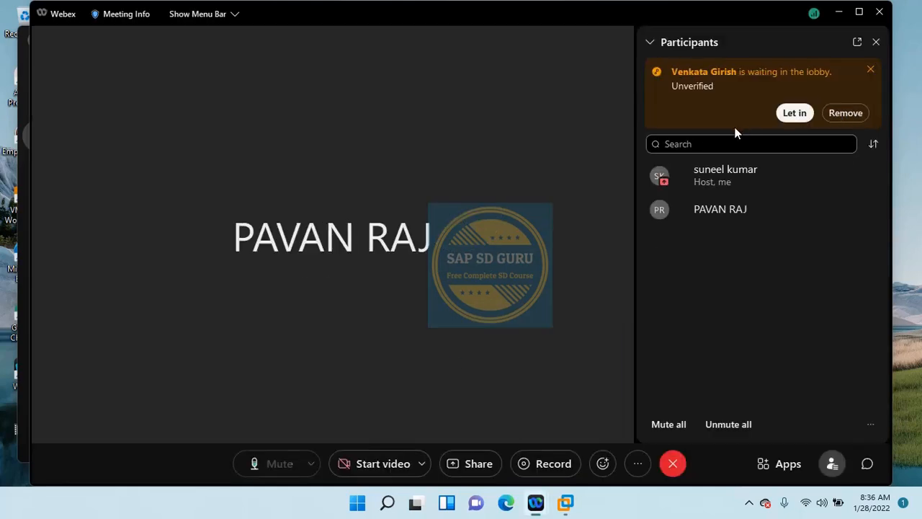
pyautogui.click(792, 113)
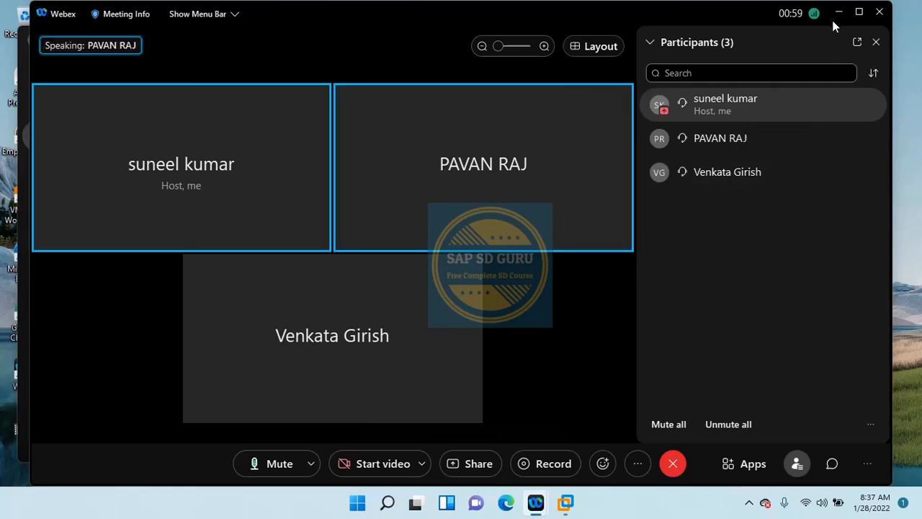
pyautogui.click(467, 461)
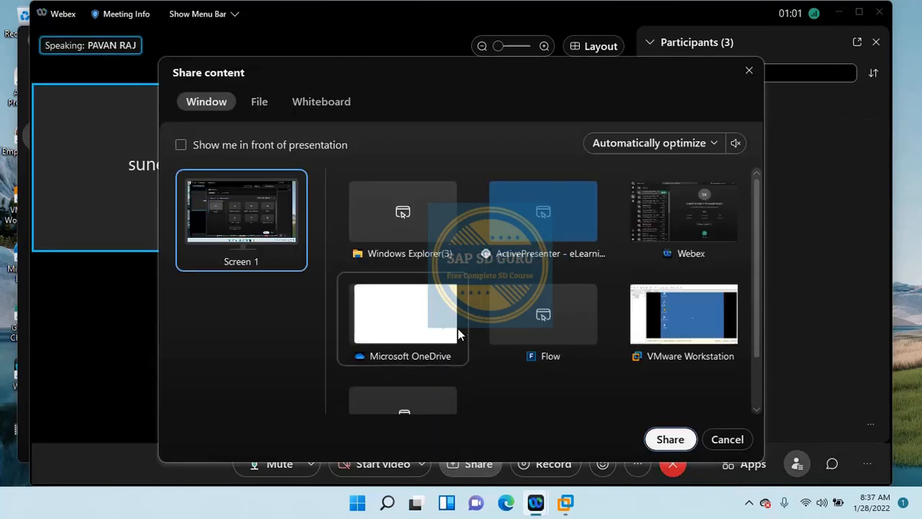
pyautogui.click(674, 439)
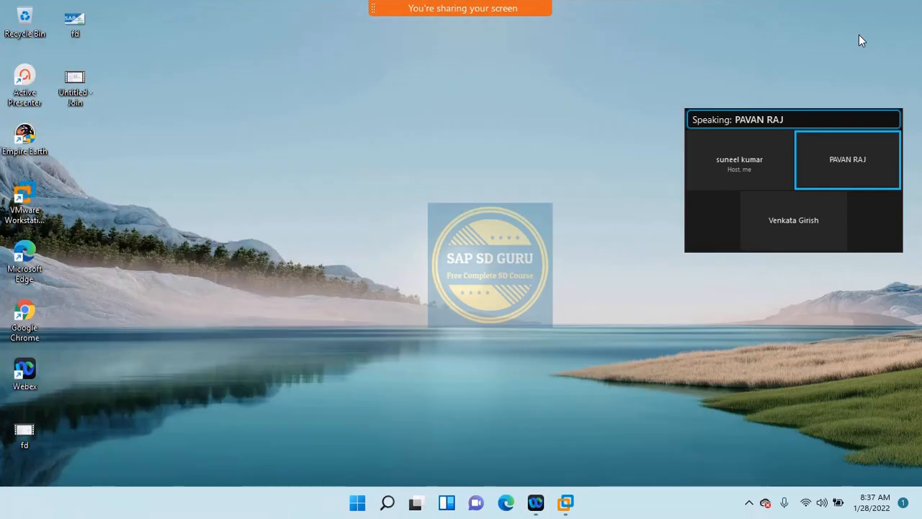
# Step: Bring back the e6.0vm guest full screen and restore the Create Quantity Contract window
pyautogui.moveTo(565, 502)
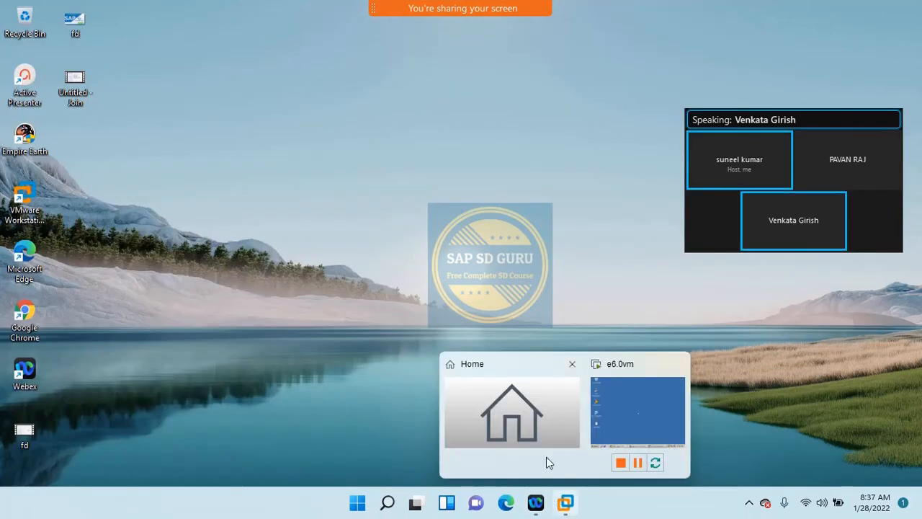
pyautogui.click(589, 435)
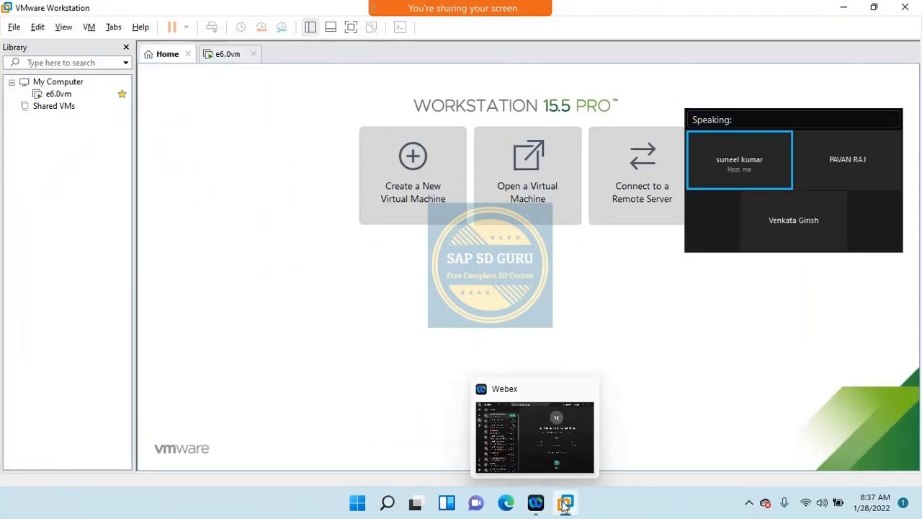
pyautogui.click(612, 431)
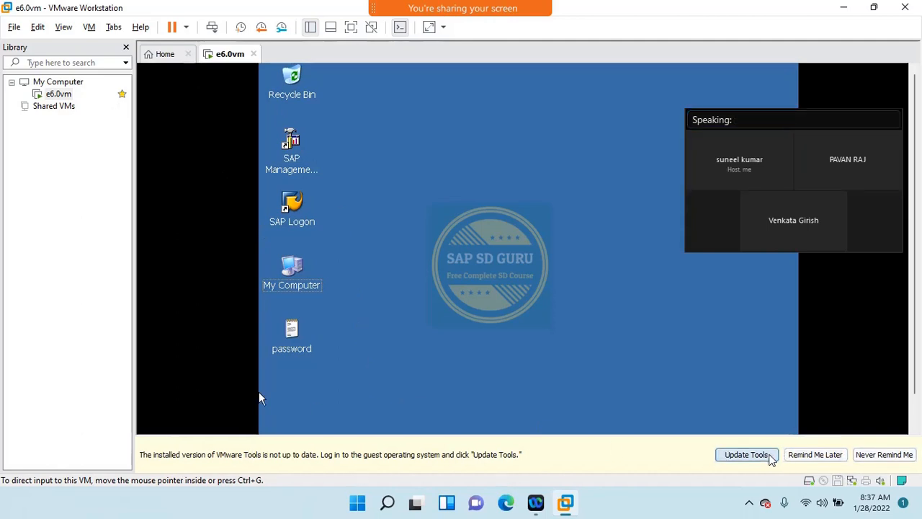
pyautogui.click(799, 461)
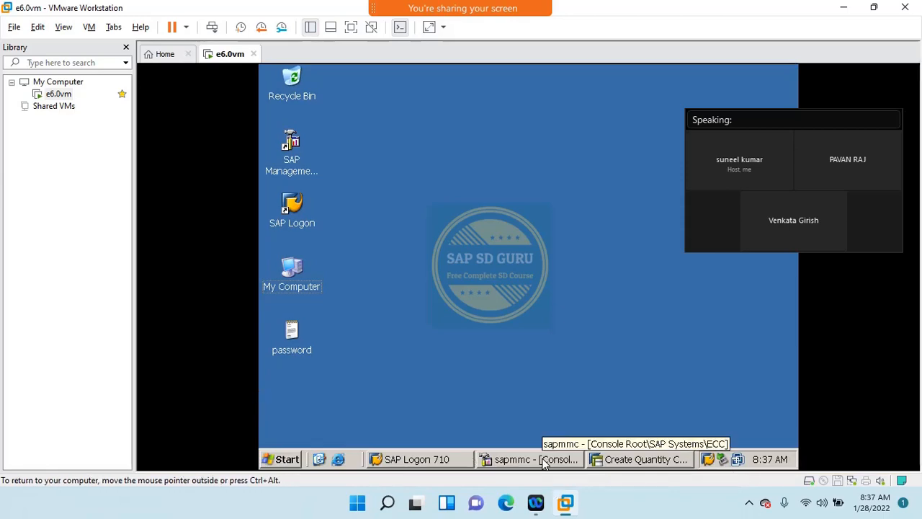
pyautogui.click(354, 29)
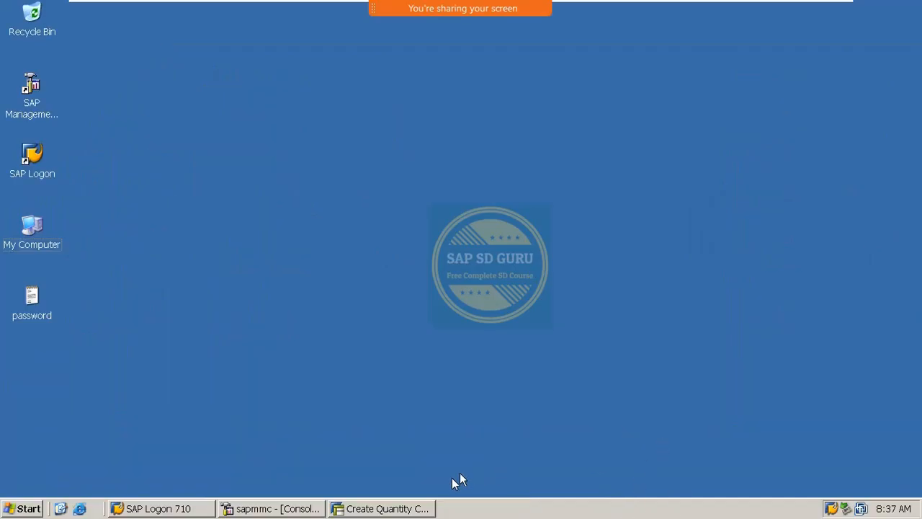
pyautogui.click(425, 508)
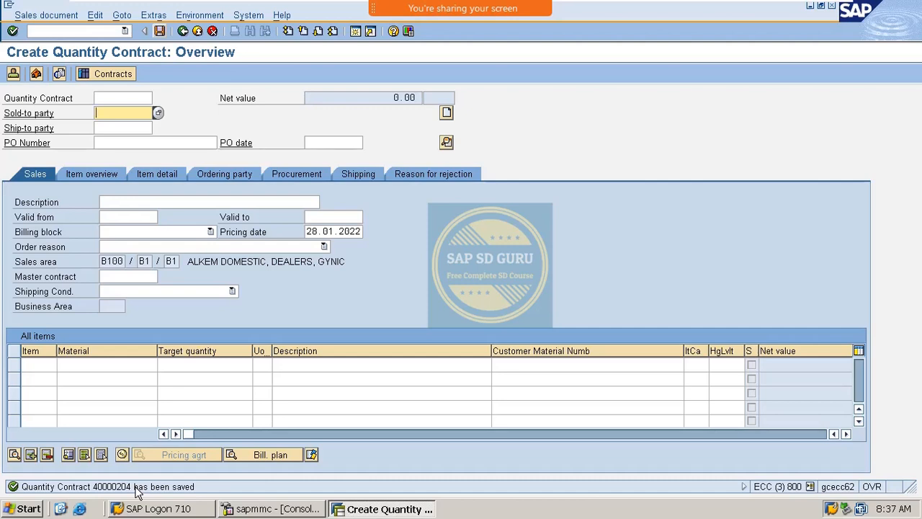
# Step: Open contract 40000204 via /nva22 and attempt Sales document > Deliver
pyautogui.click(83, 31)
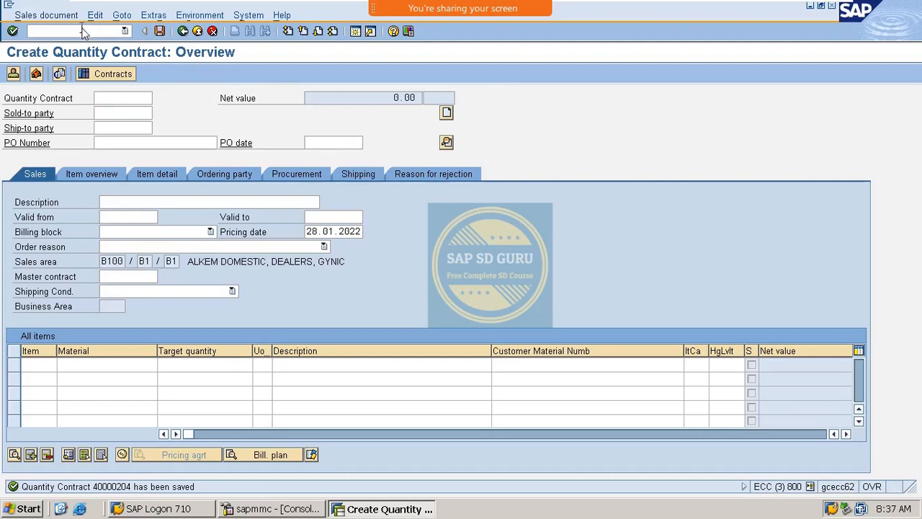
pyautogui.write('/nva')
pyautogui.write('22')
pyautogui.press('Return')
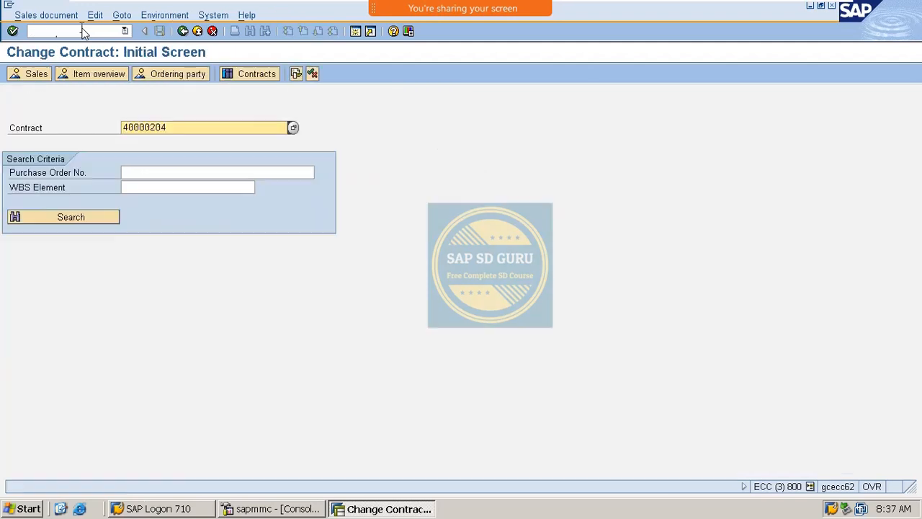
pyautogui.press('Return')
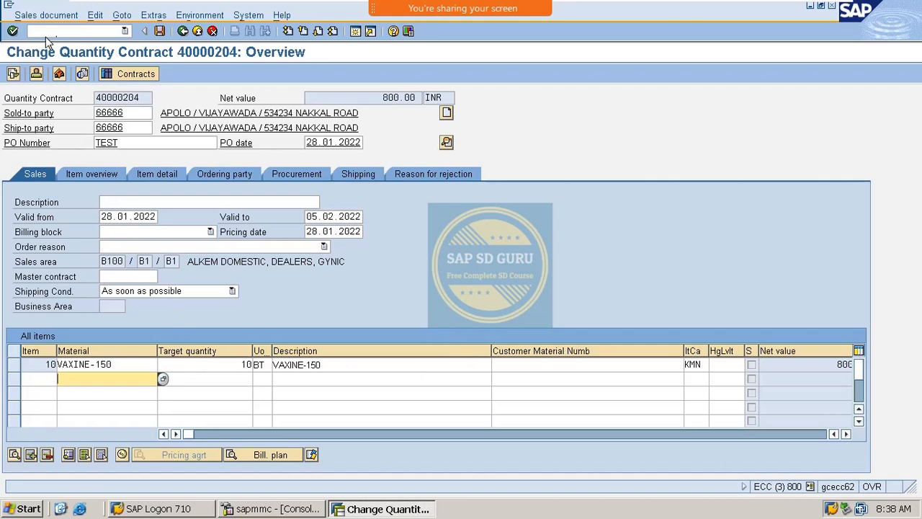
pyautogui.click(51, 16)
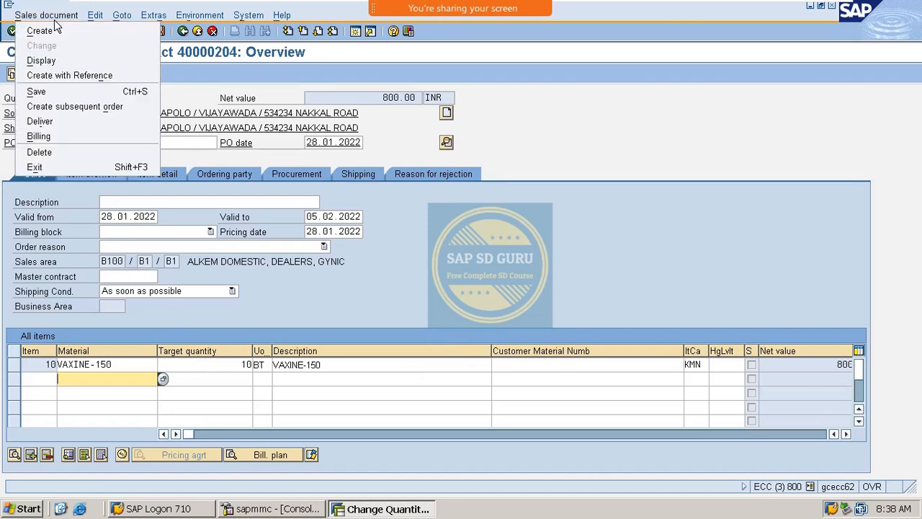
pyautogui.click(83, 124)
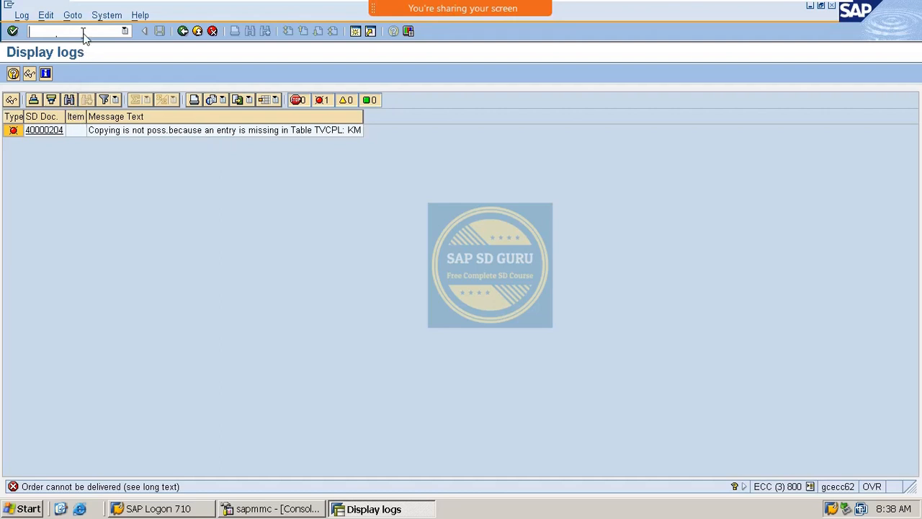
# Step: Reopen contract 40000204 and review material VAXINE-150 and validity 28.01.2022 to 05.02.2022
pyautogui.write('/n')
pyautogui.write('va01')
pyautogui.press('Return')
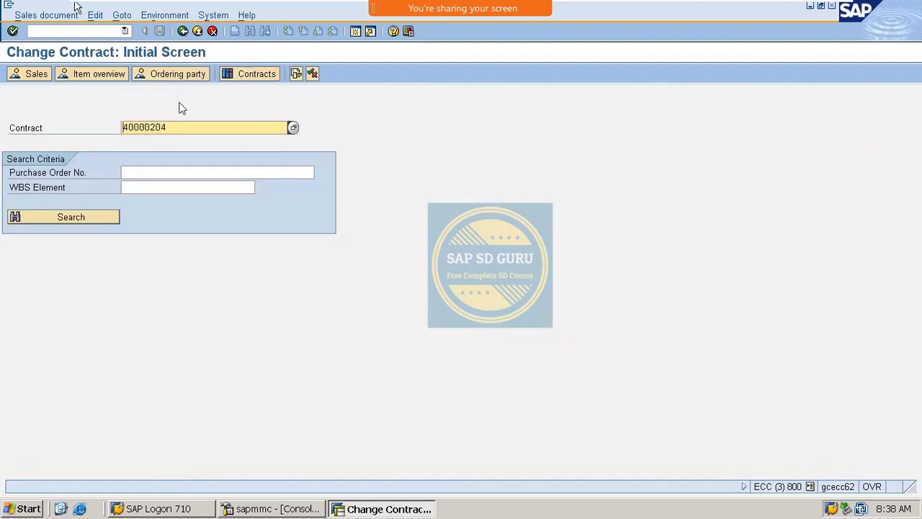
pyautogui.moveTo(181, 129); pyautogui.dragTo(1, 136)
pyautogui.hotkey('ctrl', 'c')
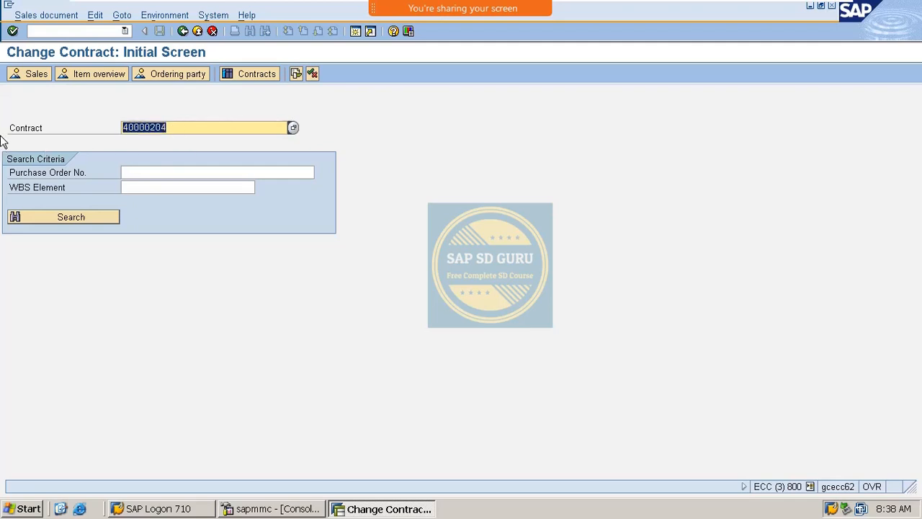
pyautogui.press('Return')
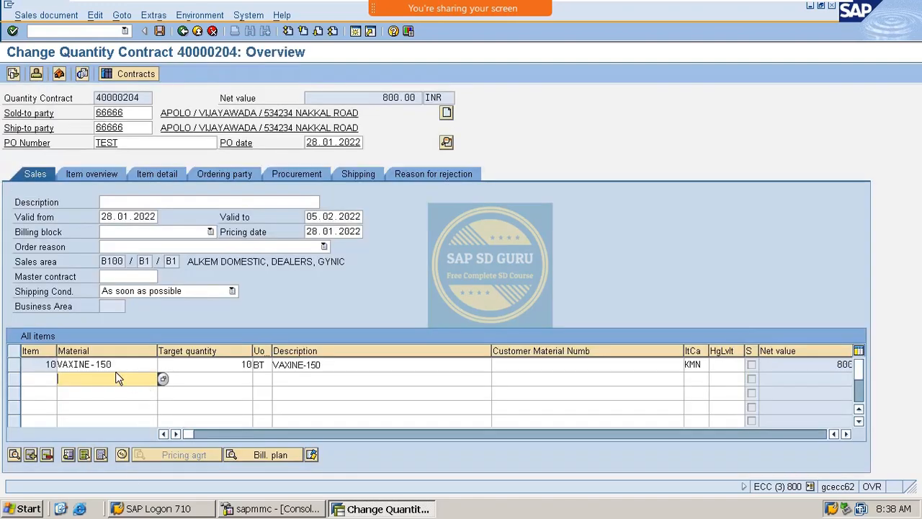
pyautogui.moveTo(122, 365); pyautogui.dragTo(2, 346)
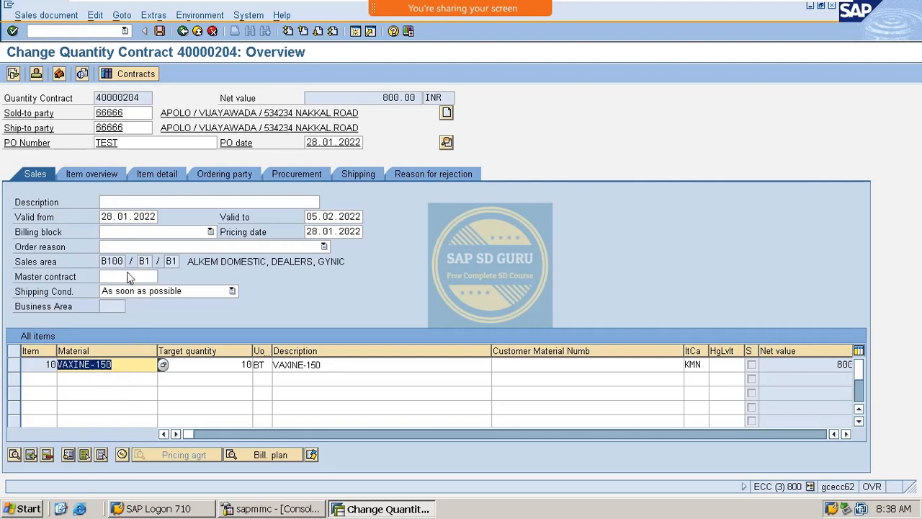
pyautogui.click(106, 217)
pyautogui.doubleClick(106, 217)
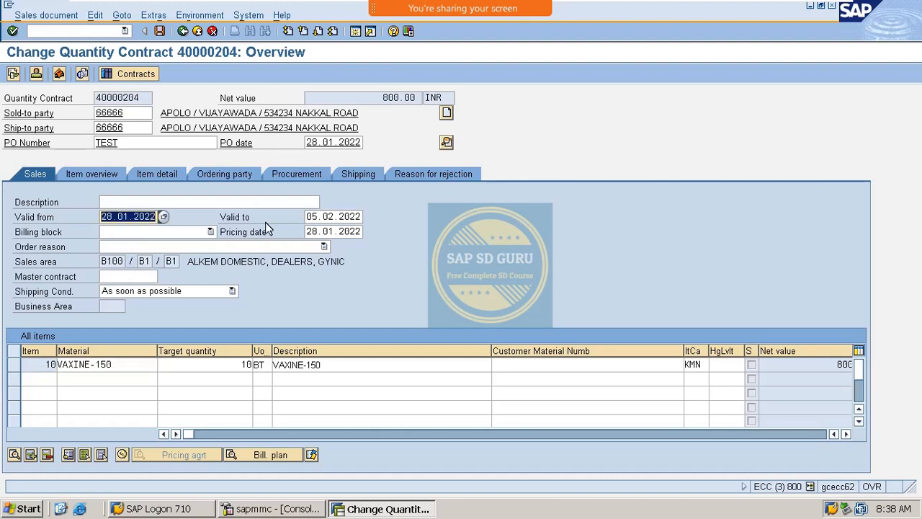
pyautogui.doubleClick(311, 217)
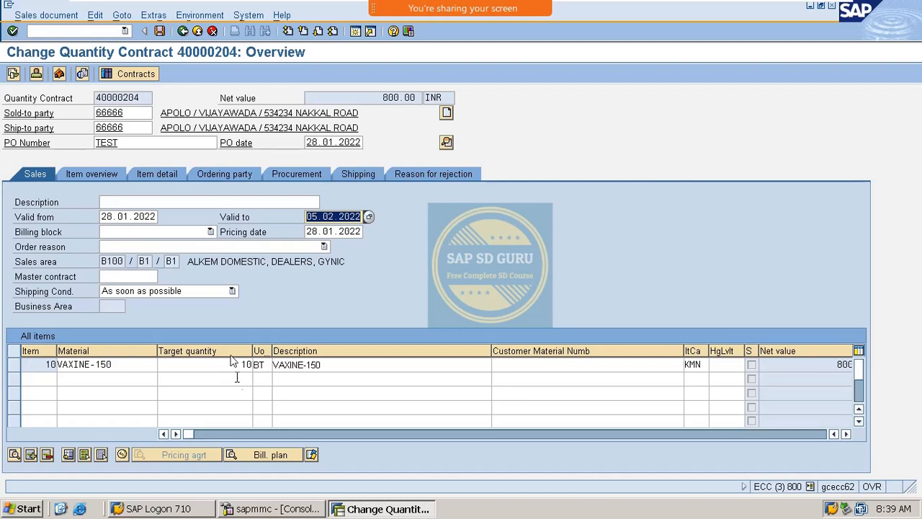
# Step: Enter /nva43 to move on to creating a new sales order
pyautogui.click(87, 30)
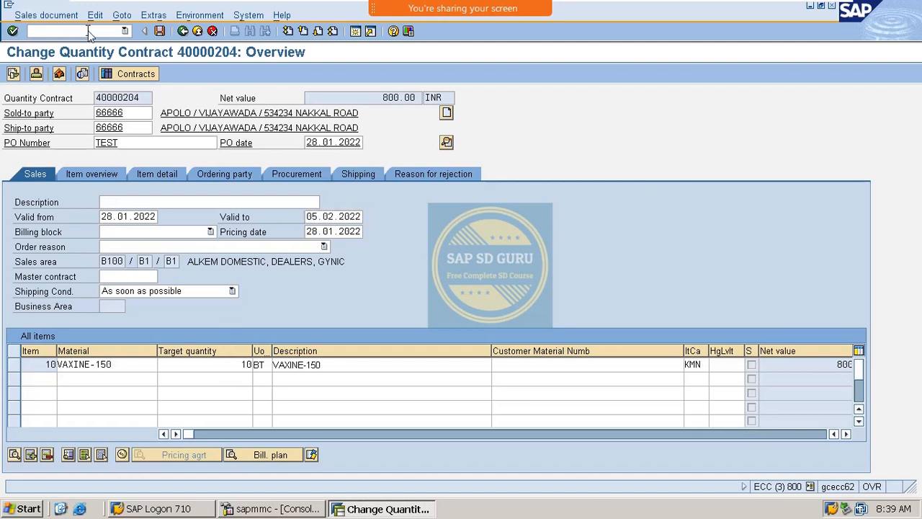
pyautogui.write('/nva43')
pyautogui.press('Return')
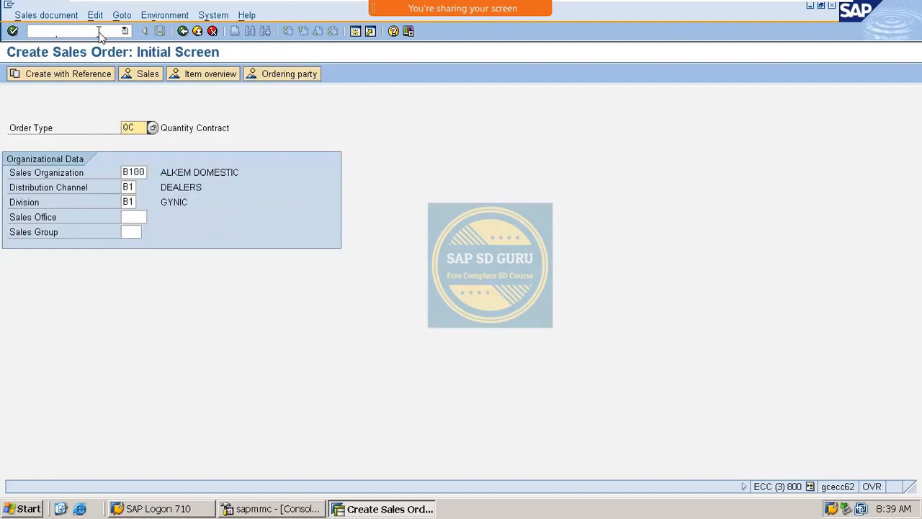
# Step: Start a standard order (OR) by copying the item from contract 40000204
pyautogui.write('OR')
pyautogui.click(95, 74)
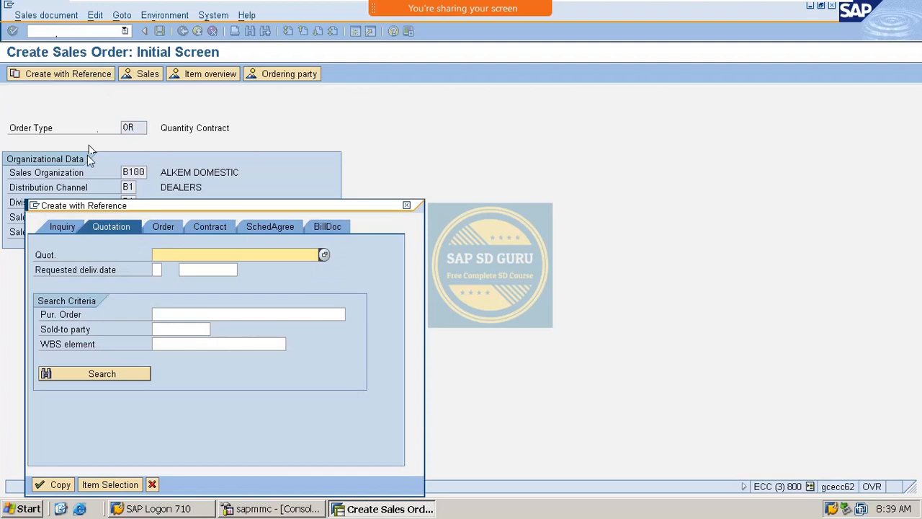
pyautogui.click(207, 226)
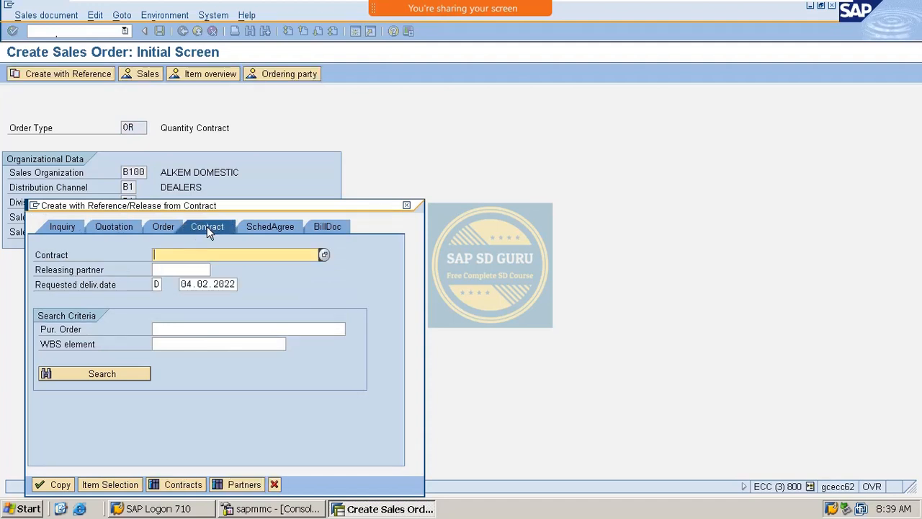
pyautogui.hotkey('ctrl', 'v')
pyautogui.click(70, 374)
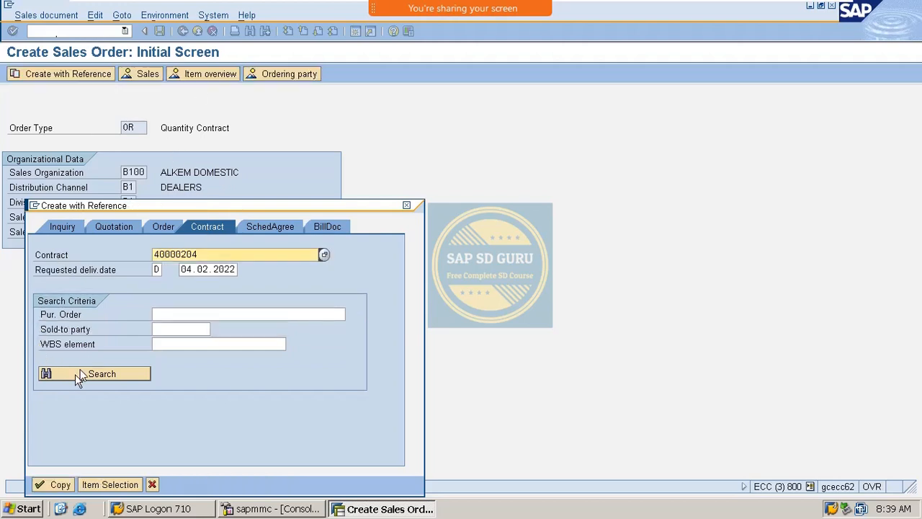
pyautogui.click(56, 484)
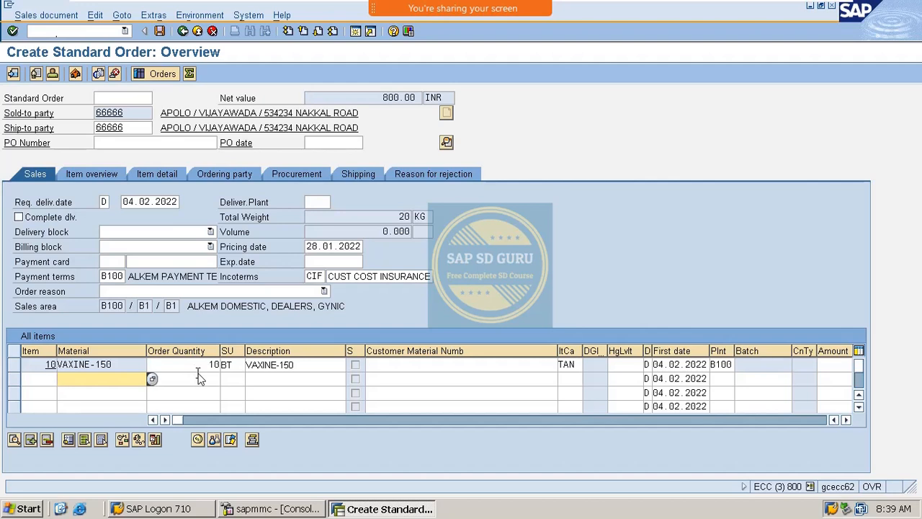
# Step: Change the order quantity to 6 BT, check the incompletion log, and save the order
pyautogui.doubleClick(211, 364)
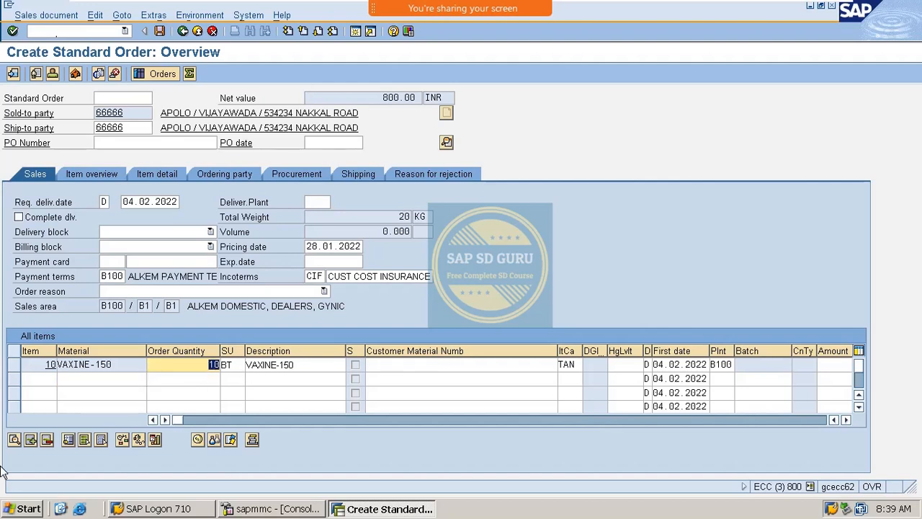
pyautogui.press('BackSpace')
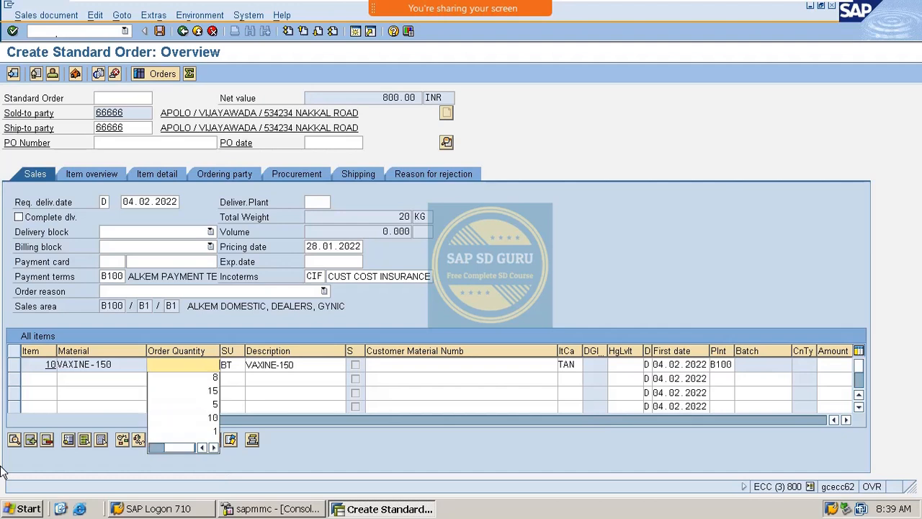
pyautogui.write('6')
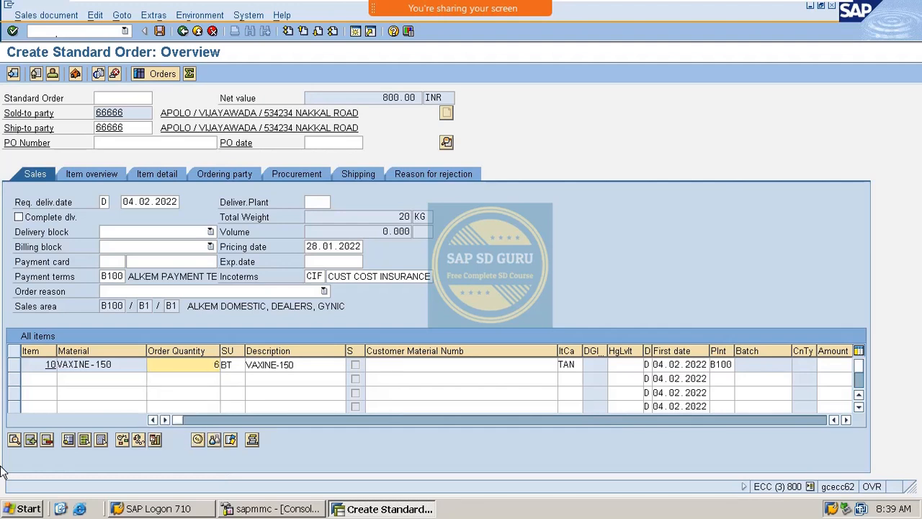
pyautogui.press('Return')
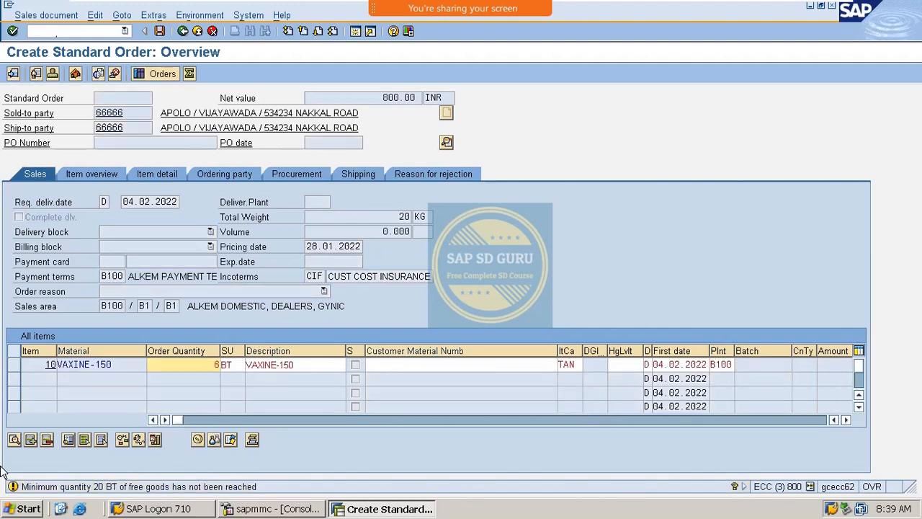
pyautogui.press('Return')
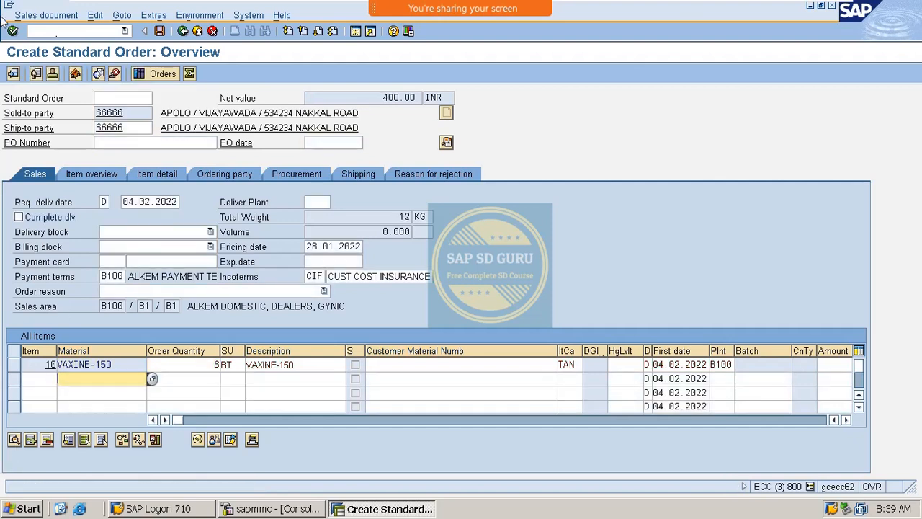
pyautogui.click(46, 15)
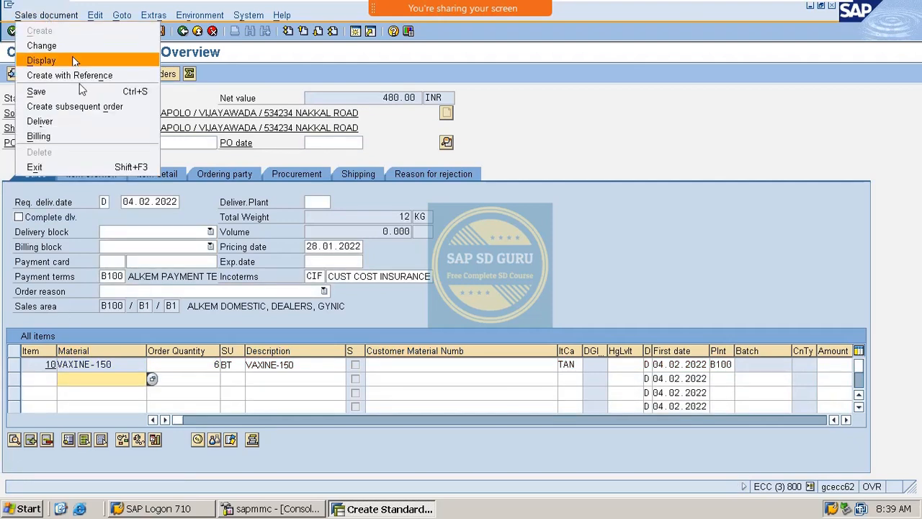
pyautogui.moveTo(109, 11)
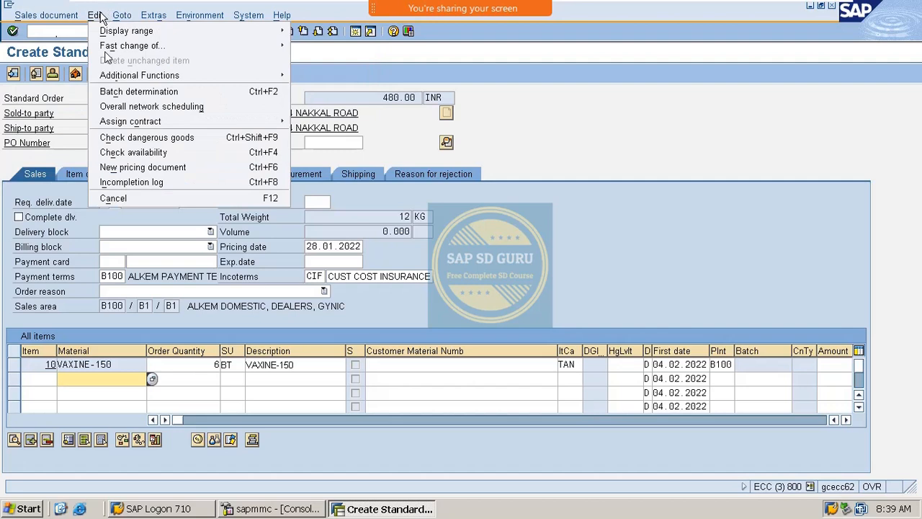
pyautogui.click(128, 180)
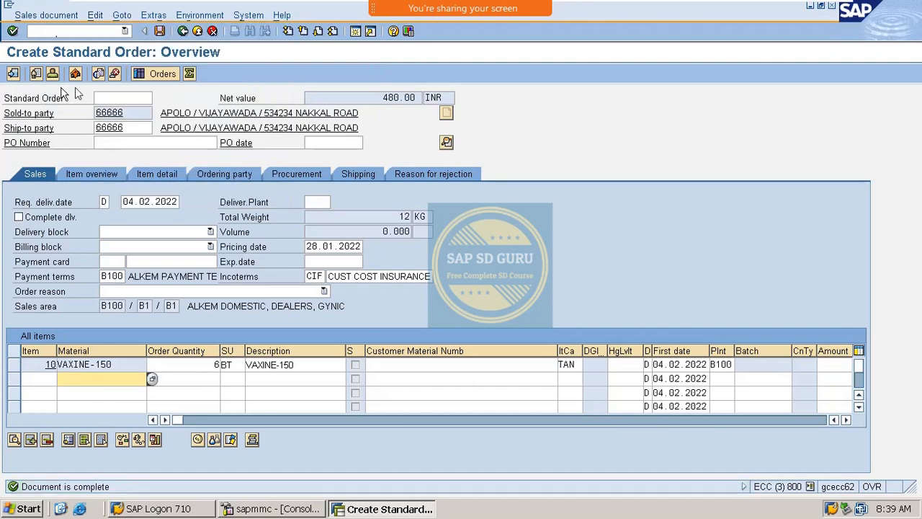
pyautogui.click(160, 31)
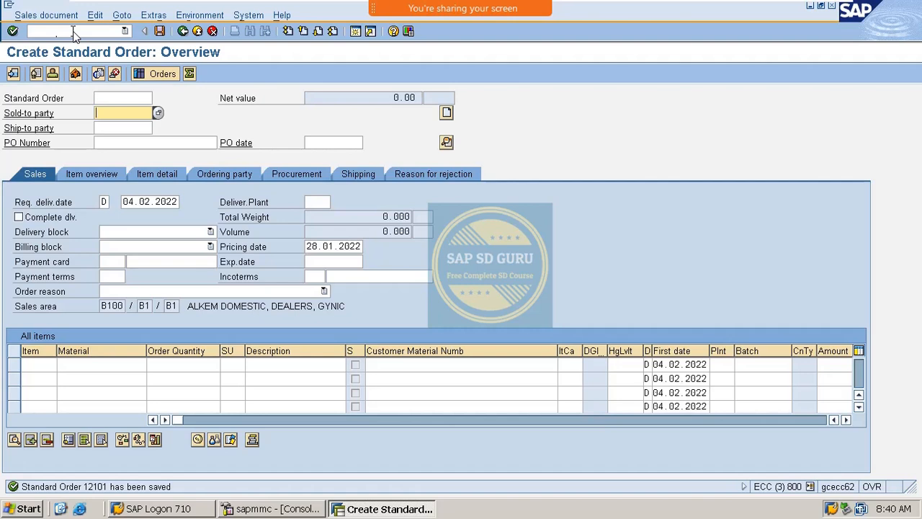
# Step: Open contract 40000204 in VA42 and show its document flow with the 6 BT order
pyautogui.click(49, 32)
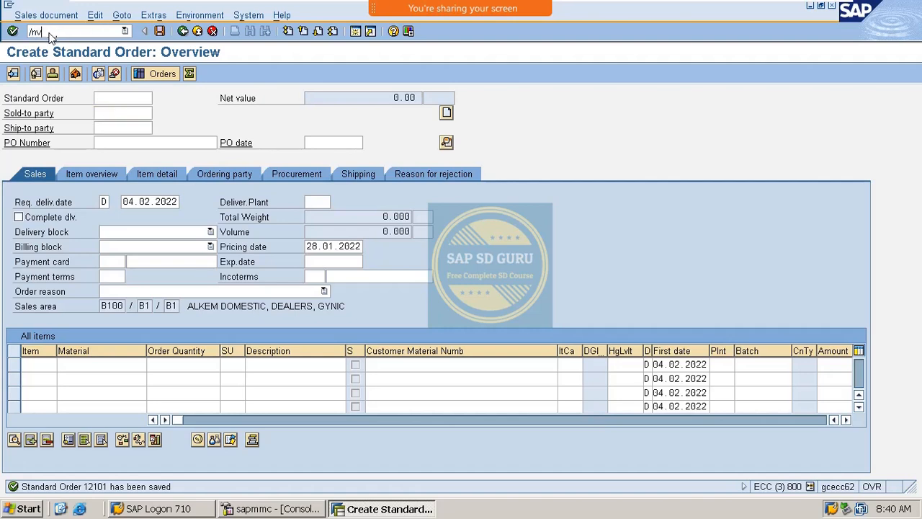
pyautogui.press('Return')
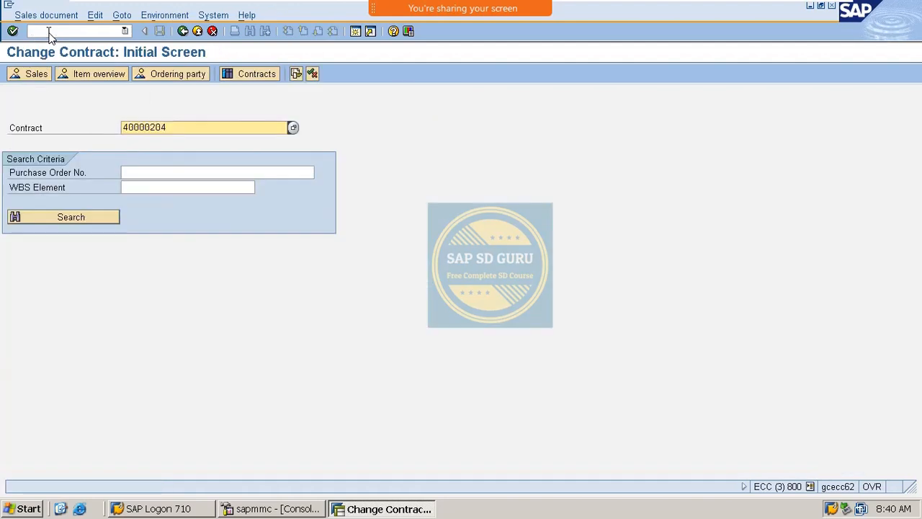
pyautogui.press('Return')
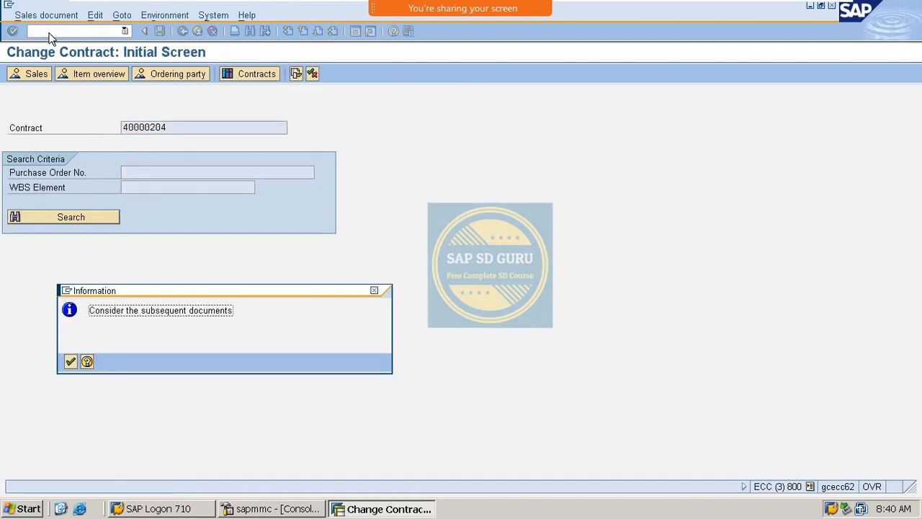
pyautogui.press('Return')
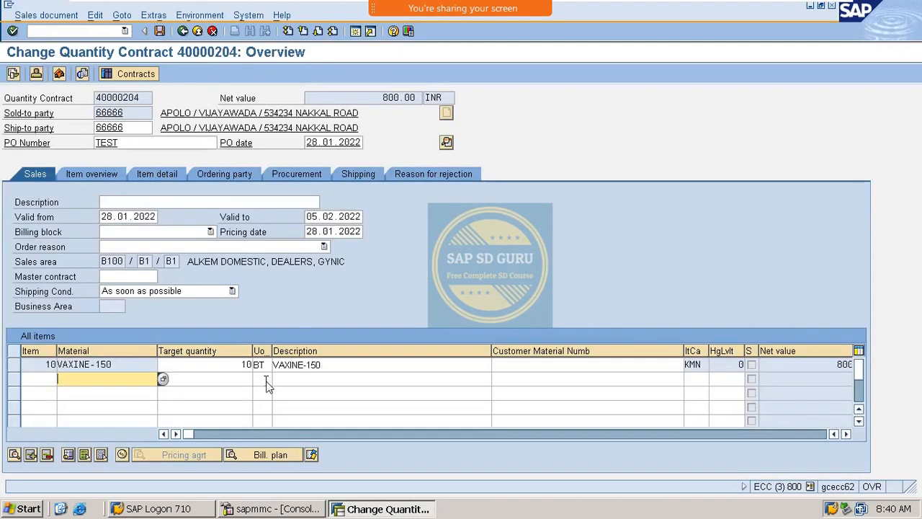
pyautogui.click(245, 365)
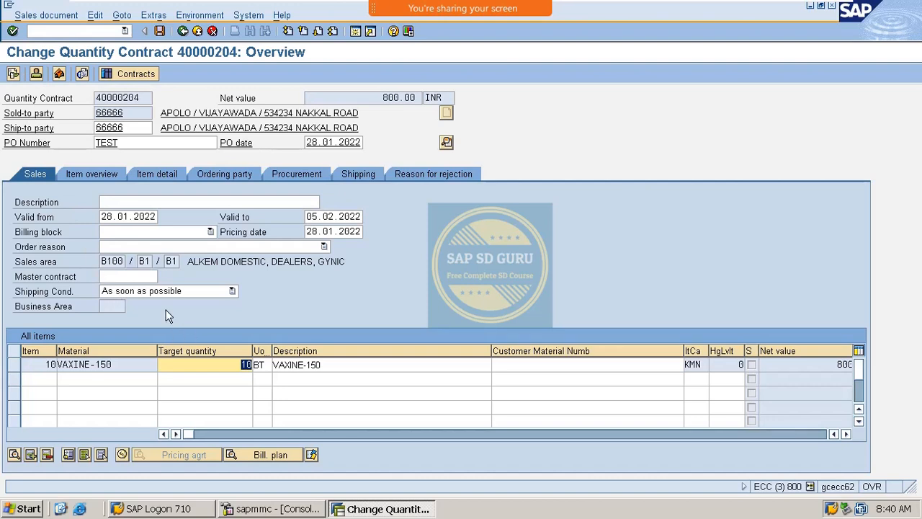
pyautogui.click(14, 73)
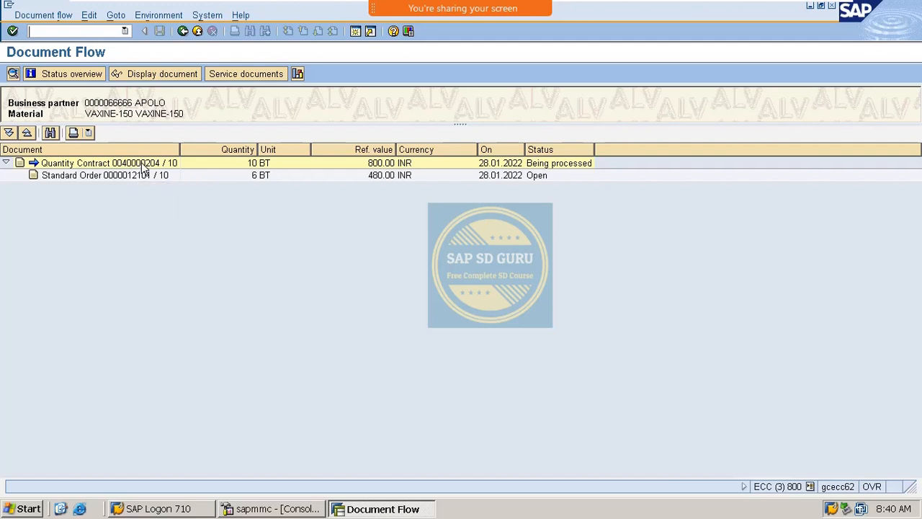
# Step: Start a new VA01 order referencing contract 40000204
pyautogui.write('/nva01')
pyautogui.press('Return')
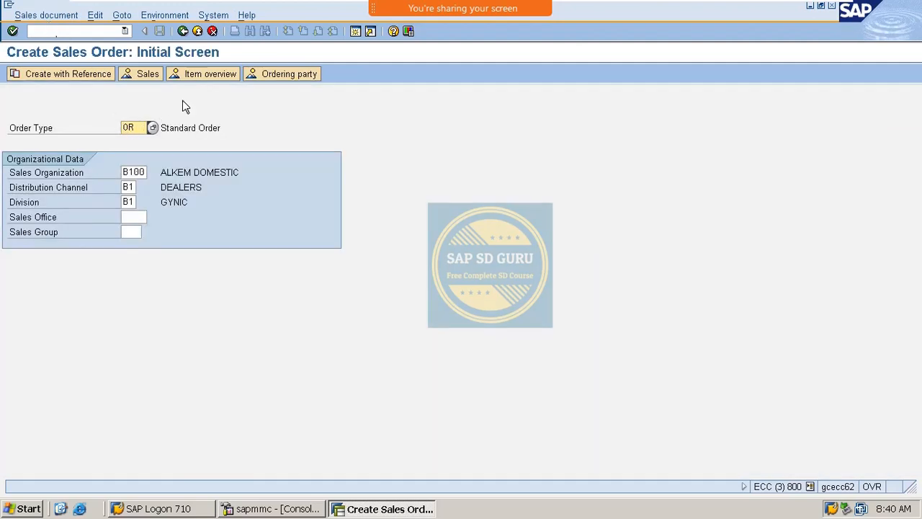
pyautogui.click(91, 79)
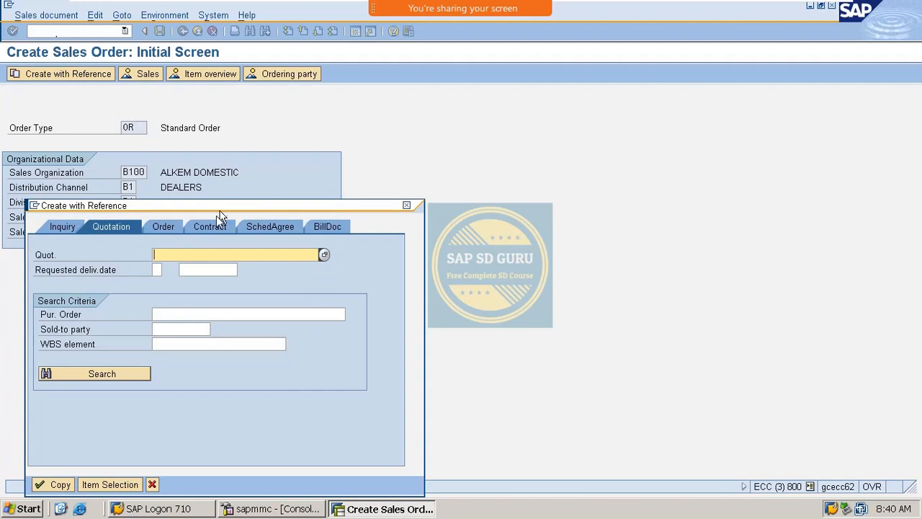
pyautogui.click(208, 227)
pyautogui.press('Down')
pyautogui.press('Down')
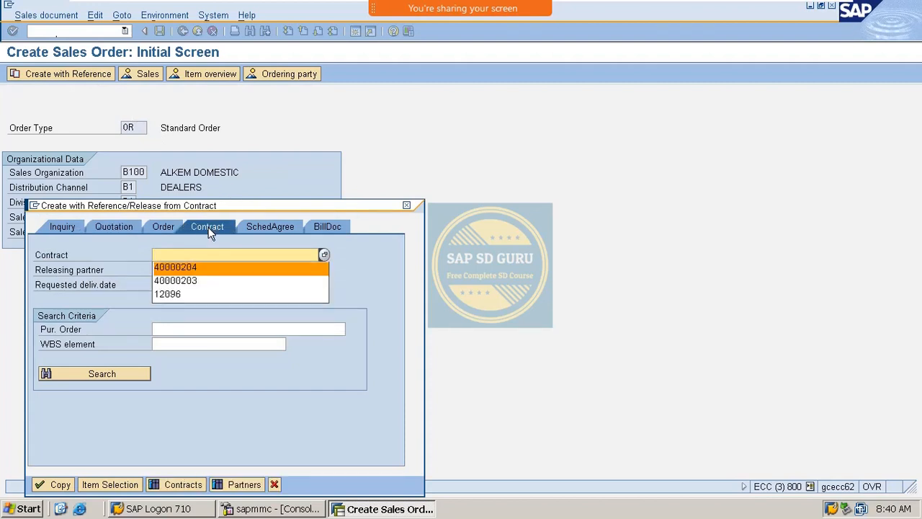
pyautogui.press('Return')
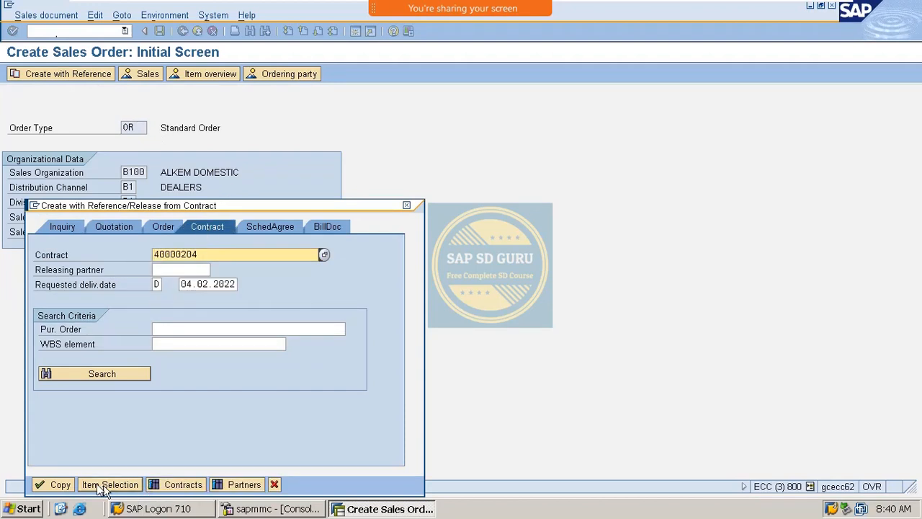
# Step: Release 1 BT of the contract item into the order and save it
pyautogui.click(113, 490)
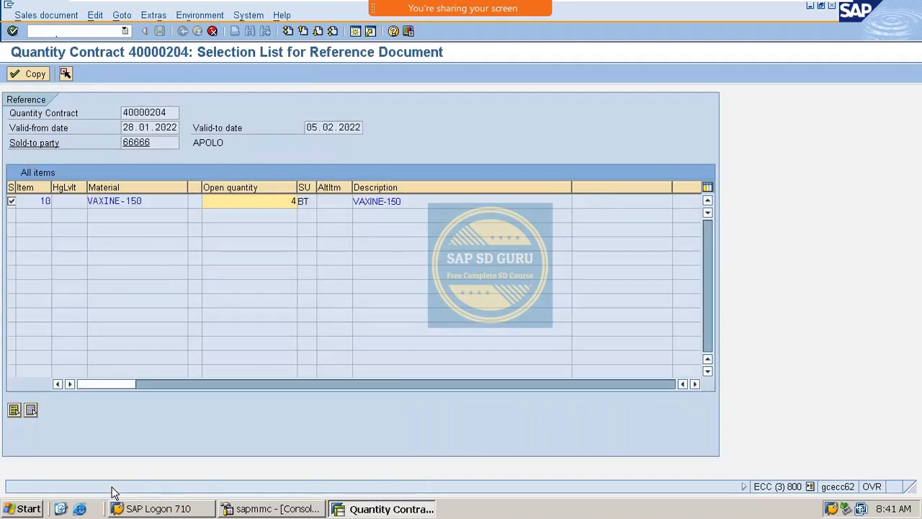
pyautogui.click(262, 201)
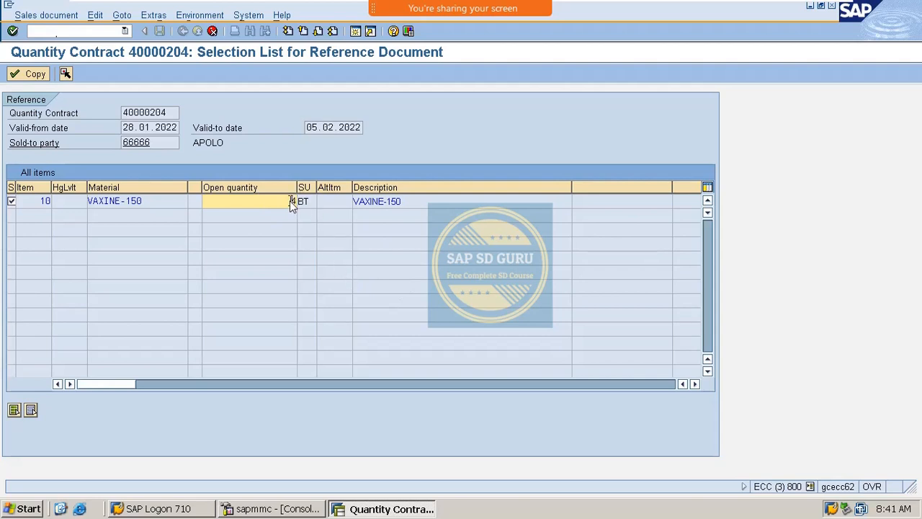
pyautogui.write('1')
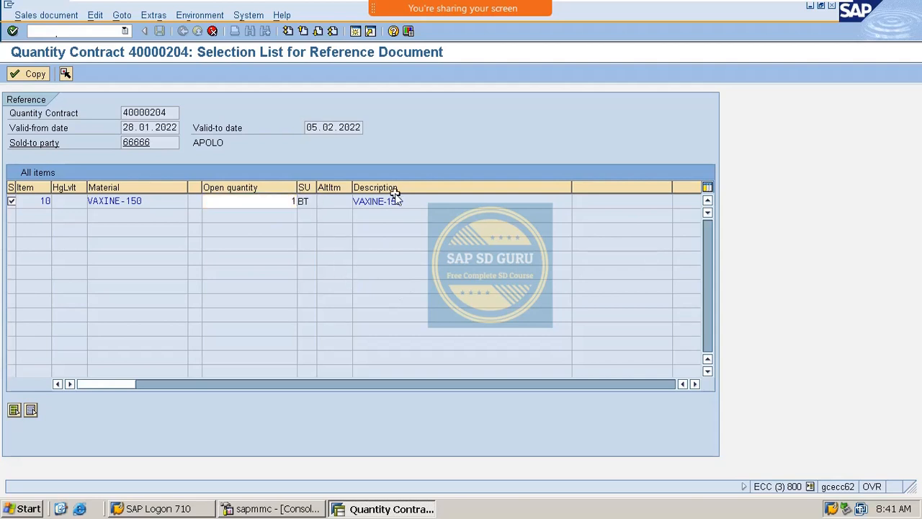
pyautogui.click(29, 74)
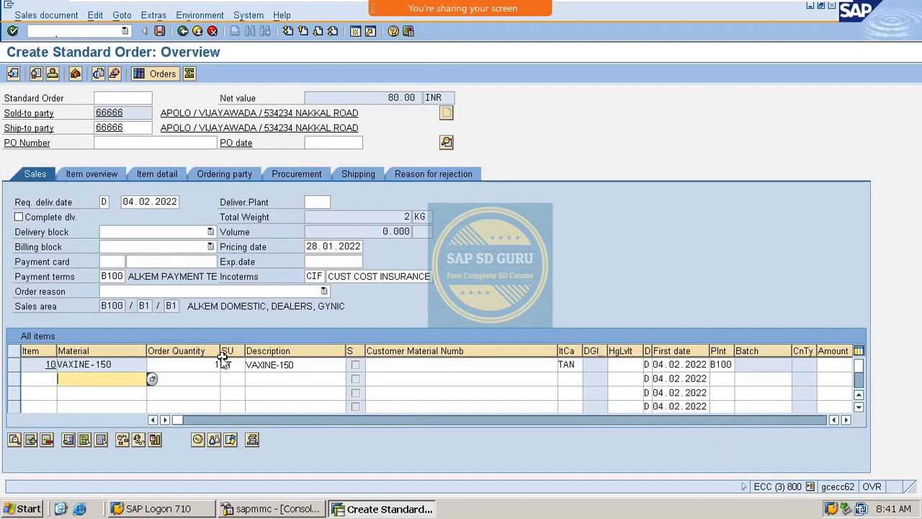
pyautogui.click(200, 365)
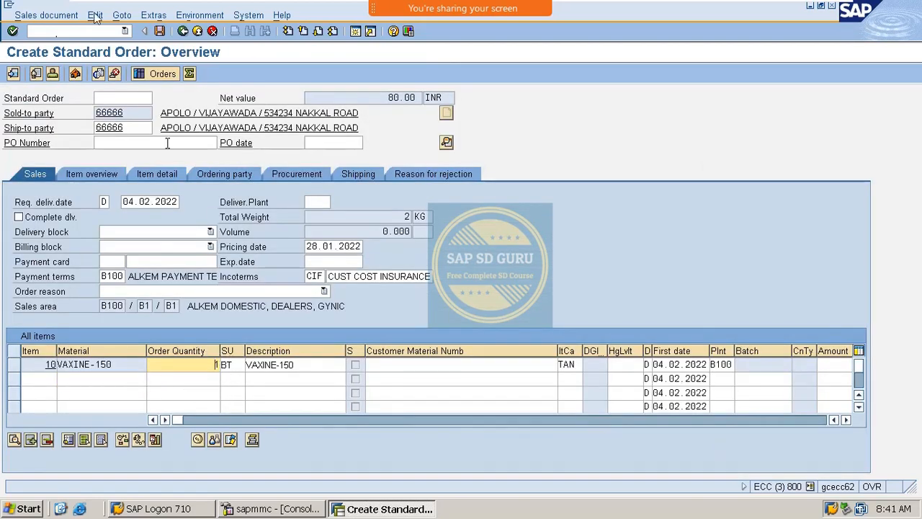
pyautogui.click(160, 31)
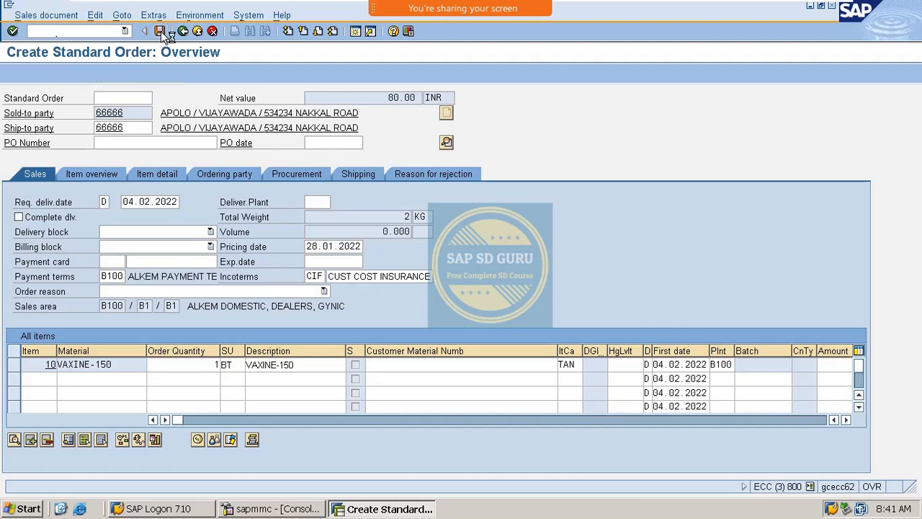
pyautogui.click(96, 32)
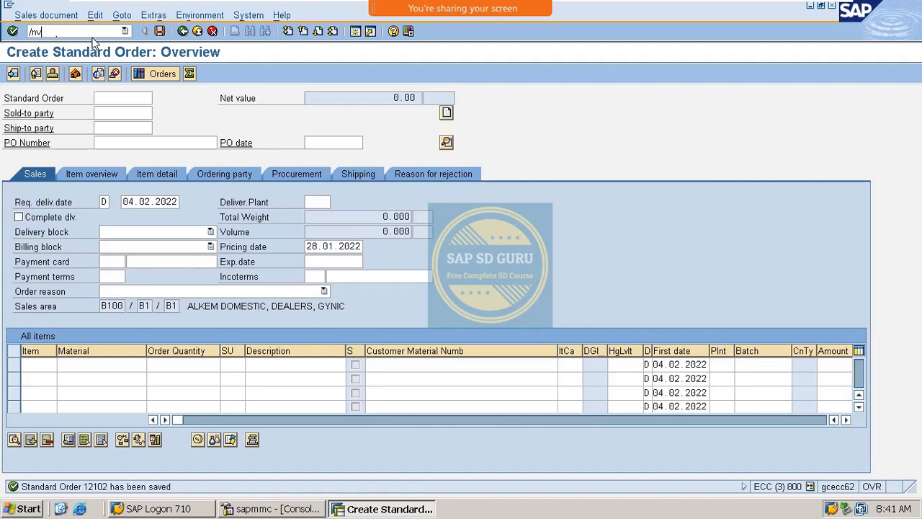
pyautogui.press('Return')
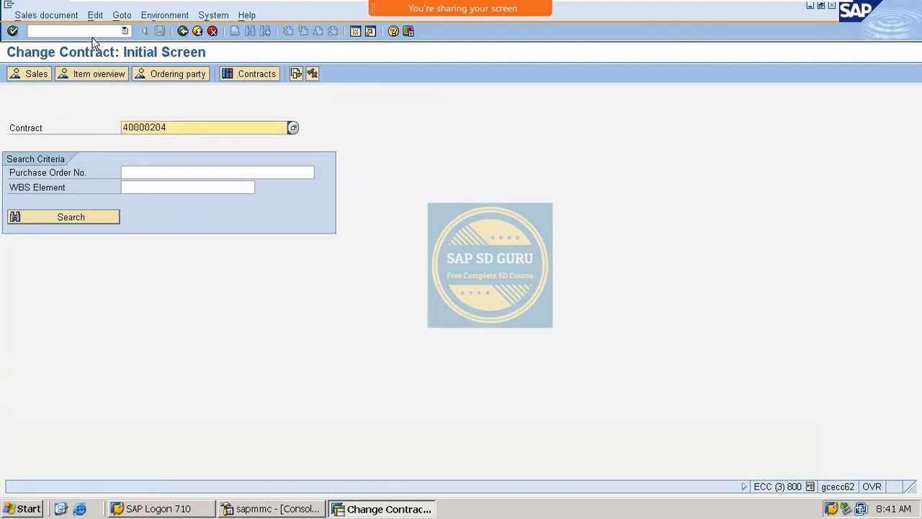
pyautogui.click(300, 72)
pyautogui.click(106, 168)
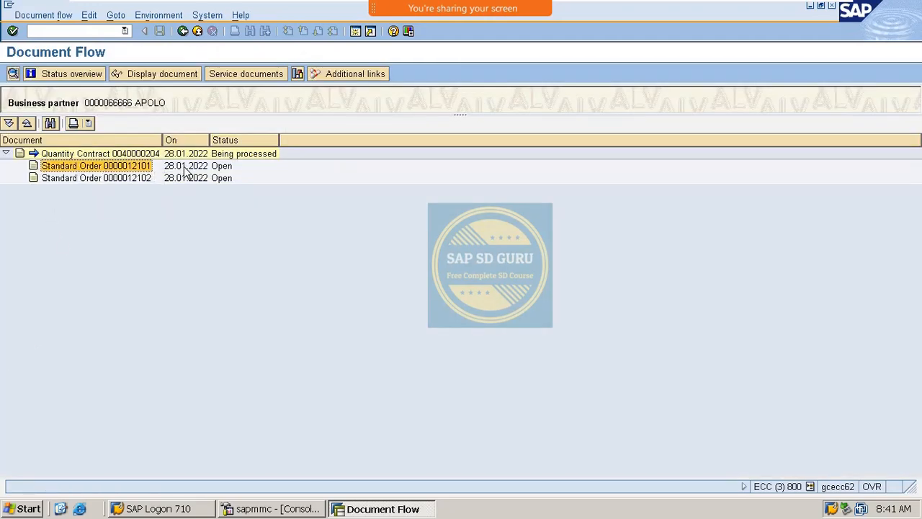
pyautogui.click(126, 180)
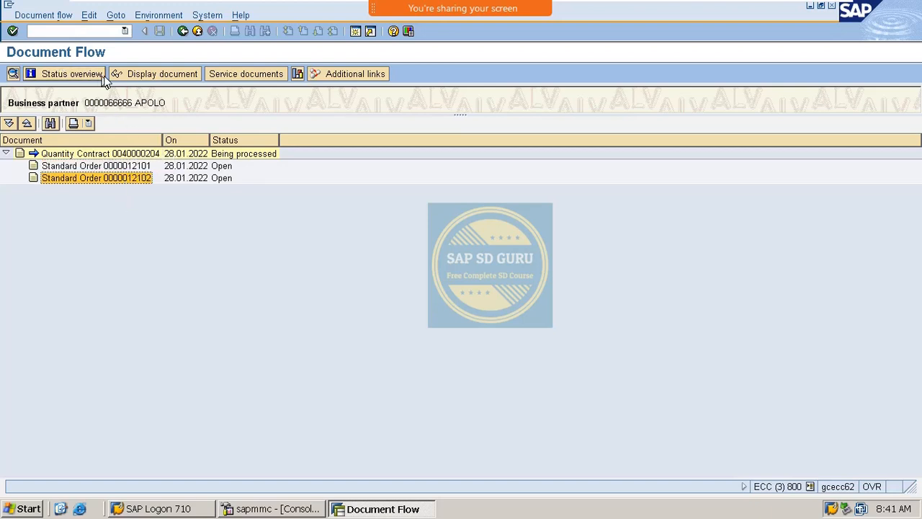
pyautogui.click(182, 32)
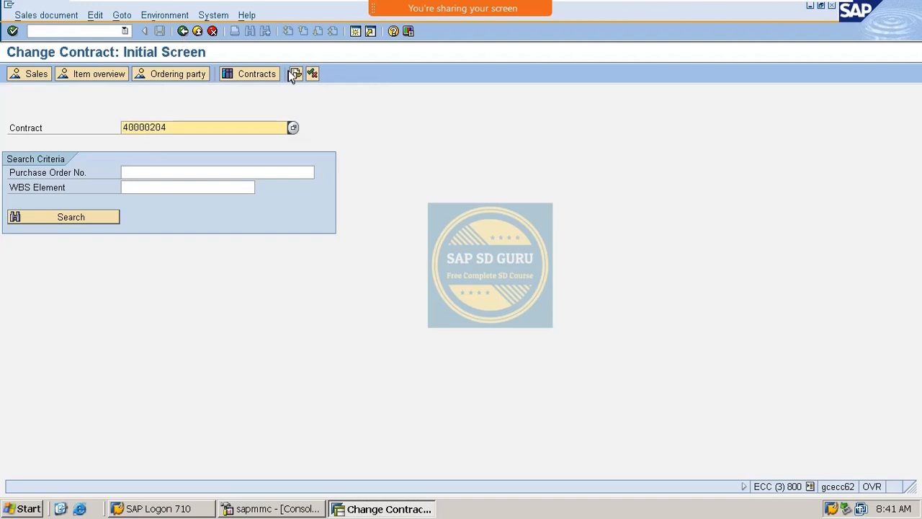
# Step: Expand item 10 in the contract's status overview: 7 BT referenced, 3 BT open
pyautogui.click(311, 74)
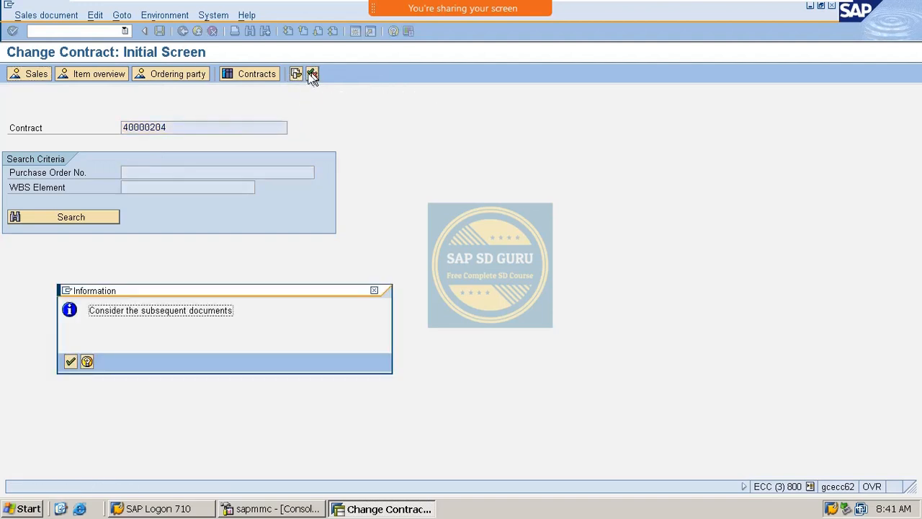
pyautogui.press('Return')
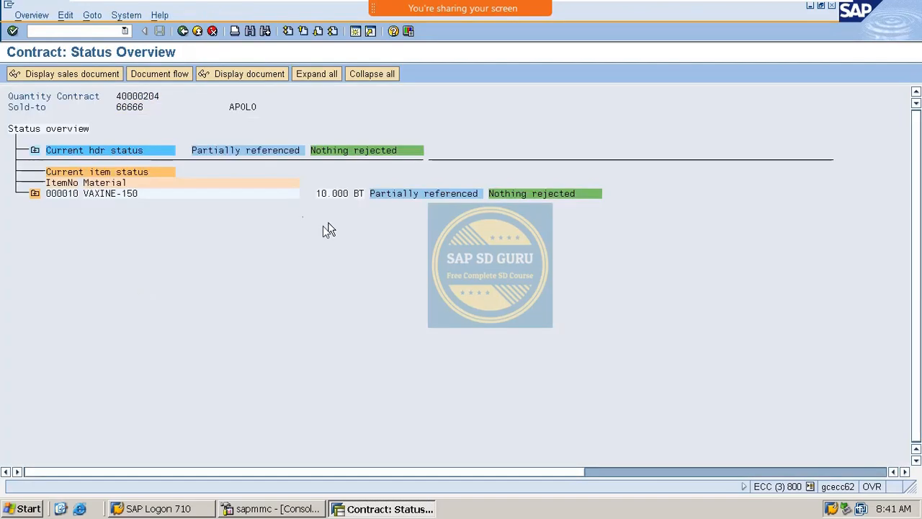
pyautogui.click(34, 194)
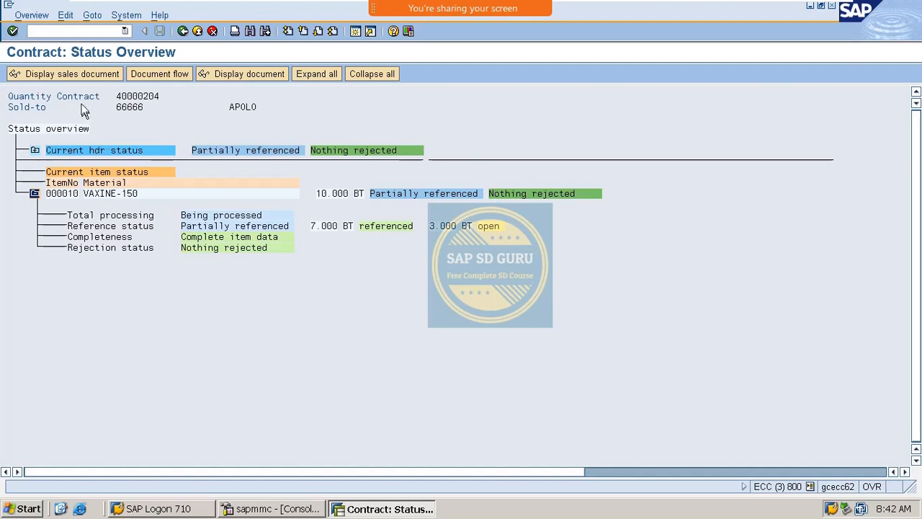
pyautogui.click(69, 32)
# Step: Reference contract 40000204 in VA01 and check item 10's open quantity of 3 BT
pyautogui.write('/nva01')
pyautogui.press('Return')
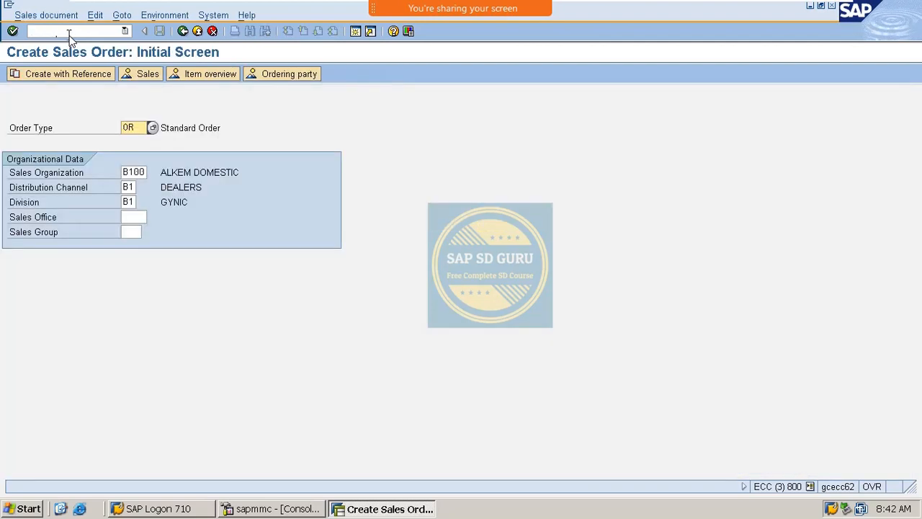
pyautogui.click(65, 75)
pyautogui.click(221, 224)
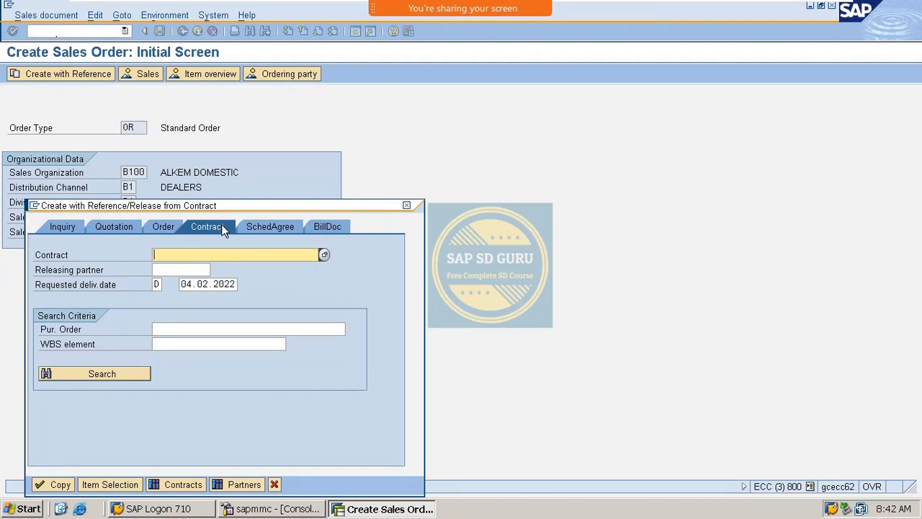
pyautogui.press('Down')
pyautogui.press('Down')
pyautogui.press('Return')
pyautogui.click(98, 372)
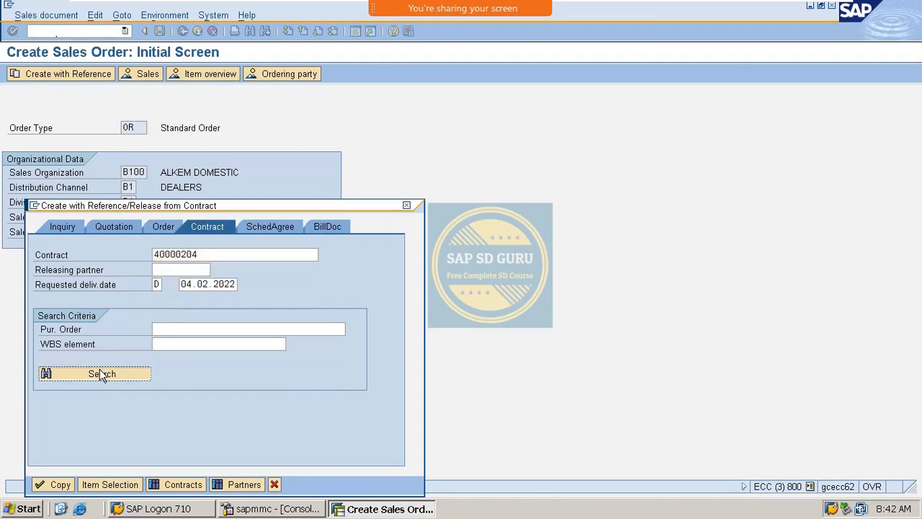
pyautogui.click(104, 485)
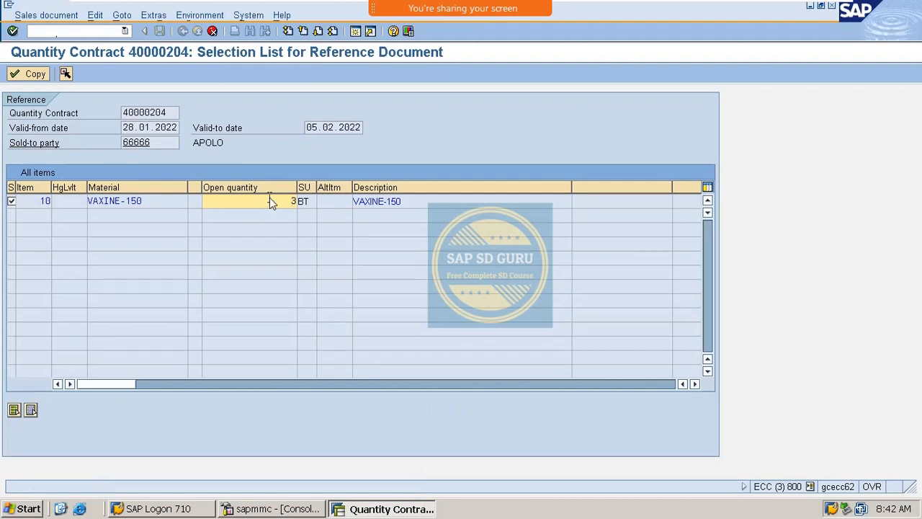
pyautogui.click(290, 203)
pyautogui.click(213, 31)
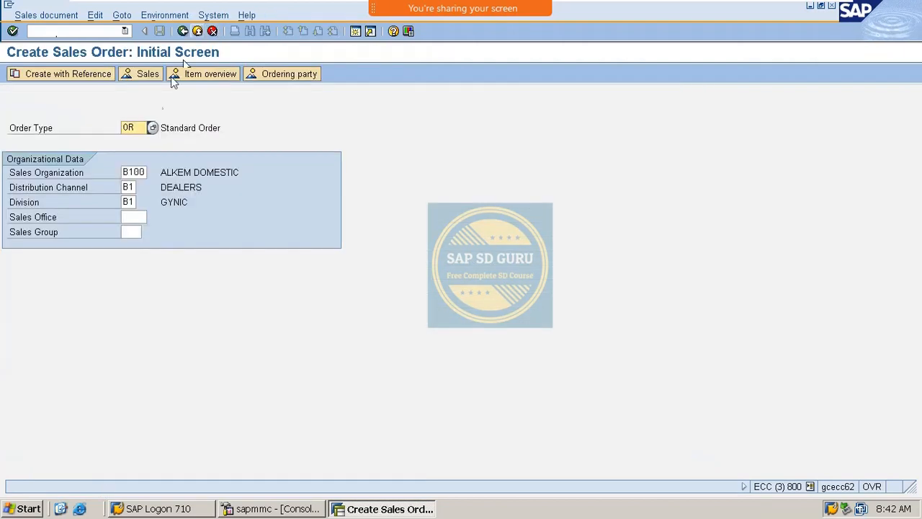
# Step: Copy the remaining contract item into the new order and save it
pyautogui.click(88, 72)
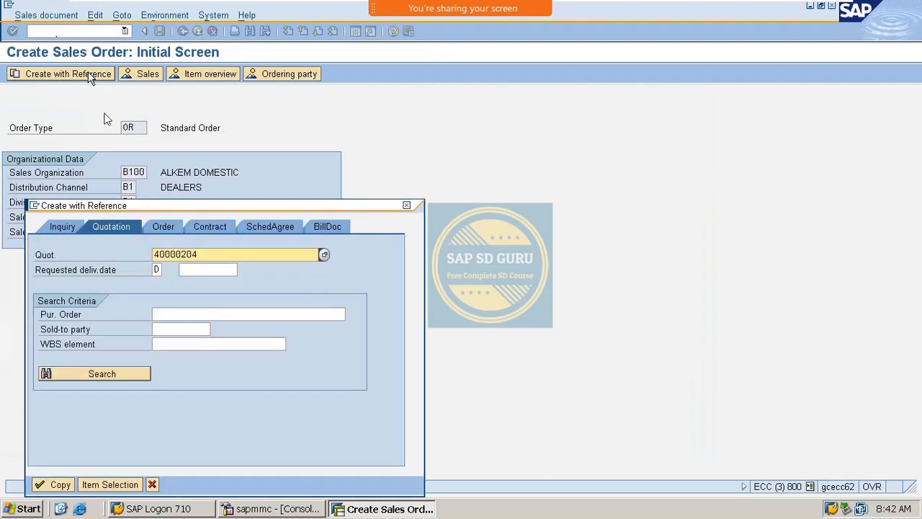
pyautogui.click(220, 228)
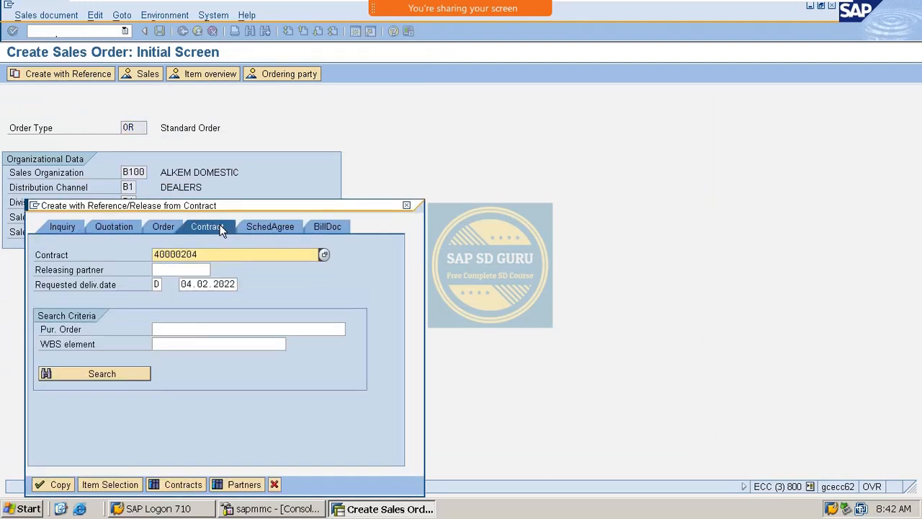
pyautogui.click(57, 484)
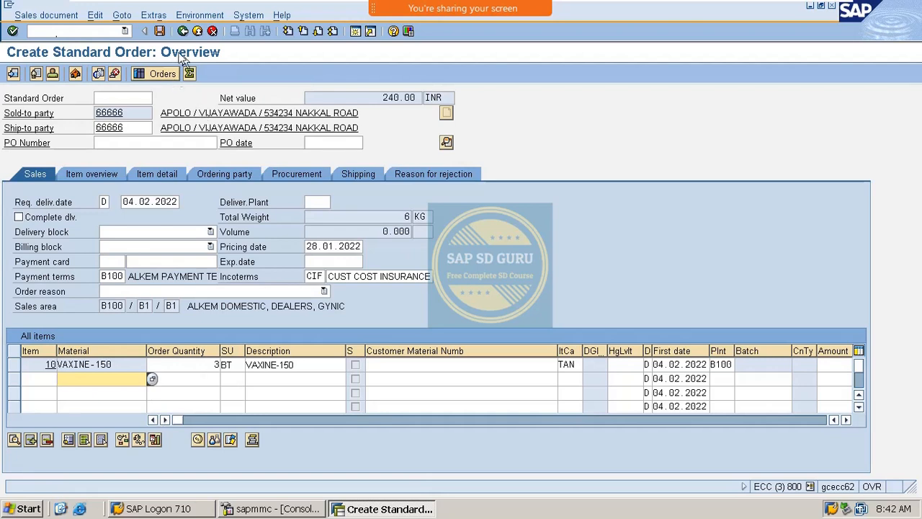
pyautogui.click(159, 31)
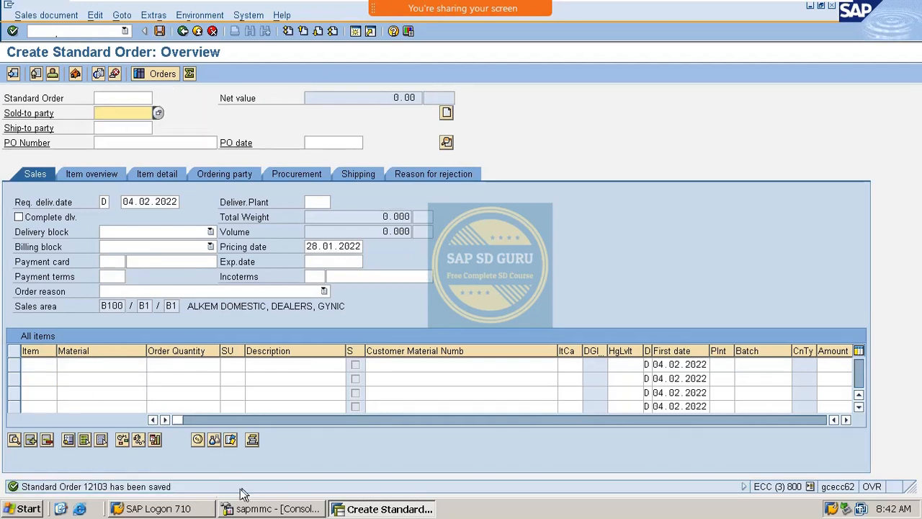
# Step: Open contract 40000204 via VA43 and expand item 10's status to show Fully referenced
pyautogui.click(67, 32)
pyautogui.write('/')
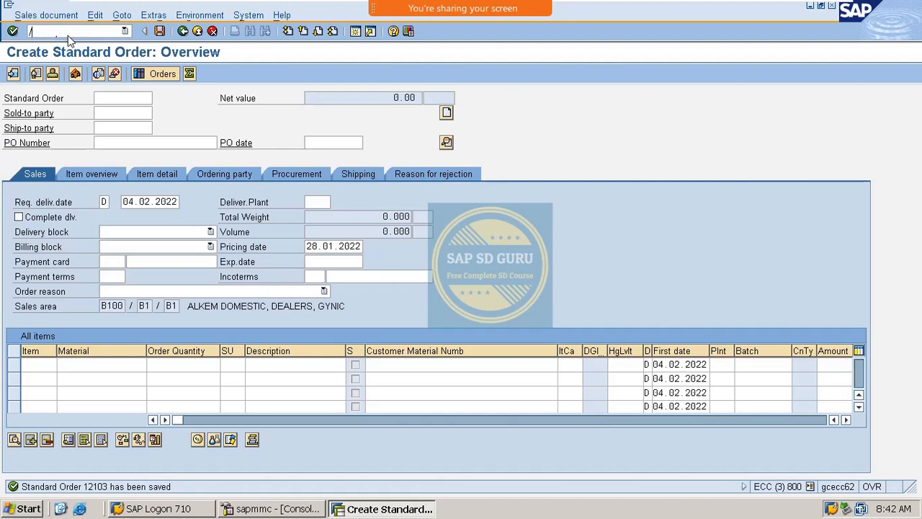
pyautogui.write('nva43')
pyautogui.press('Return')
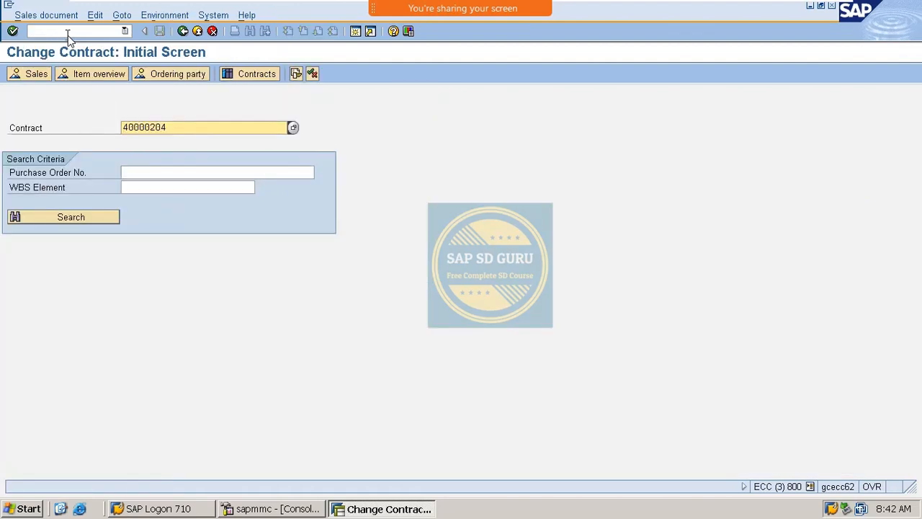
pyautogui.click(312, 72)
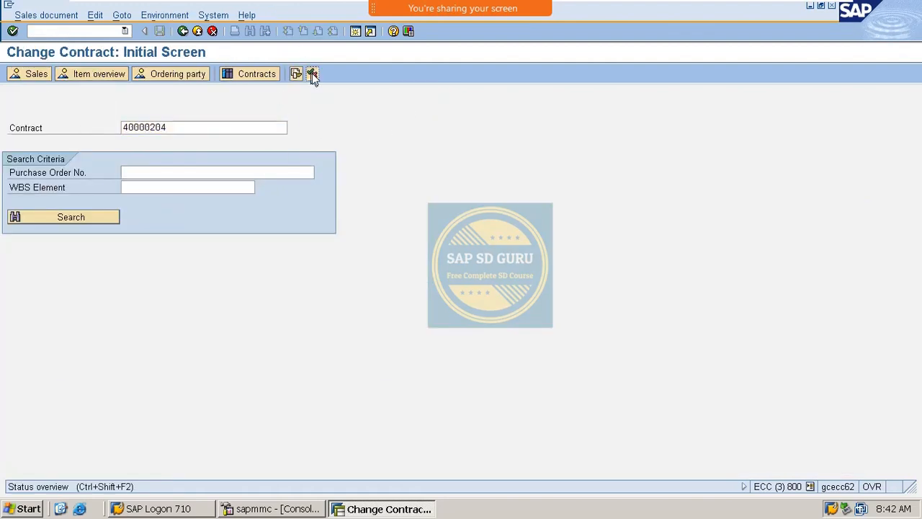
pyautogui.press('Return')
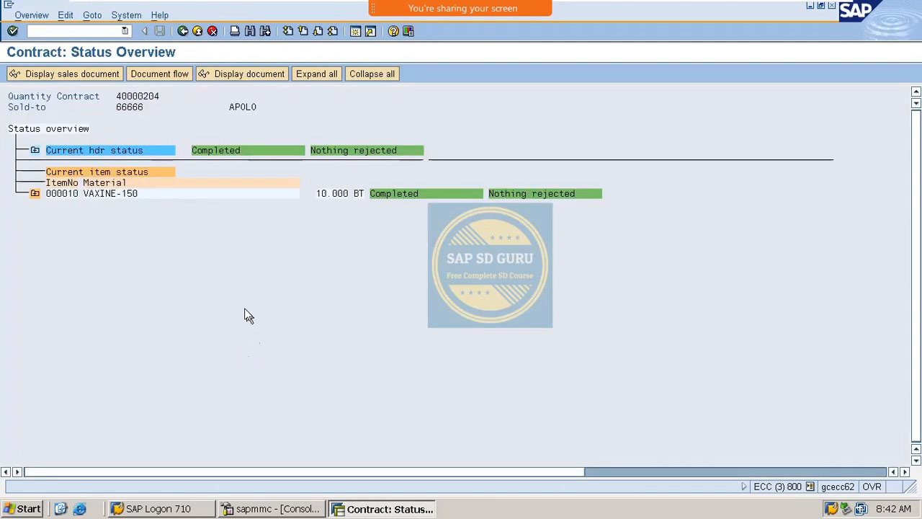
pyautogui.click(34, 193)
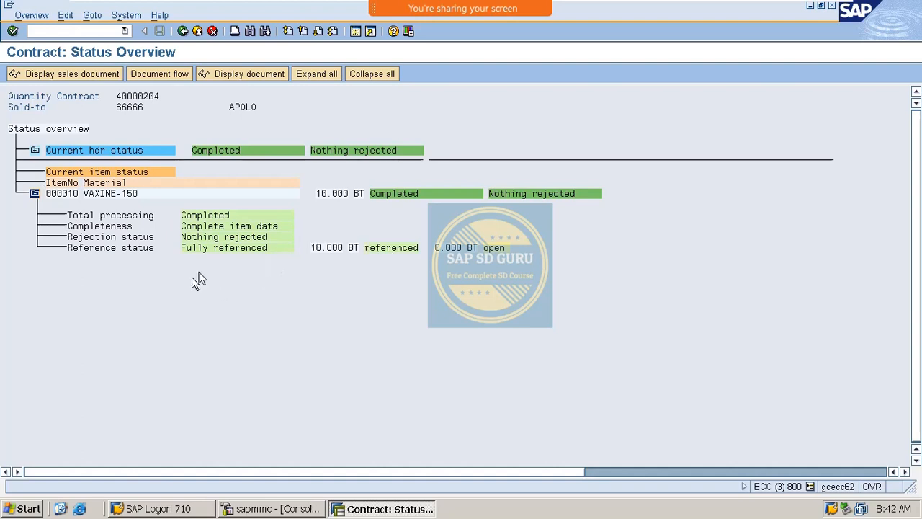
pyautogui.click(201, 249)
pyautogui.click(260, 249)
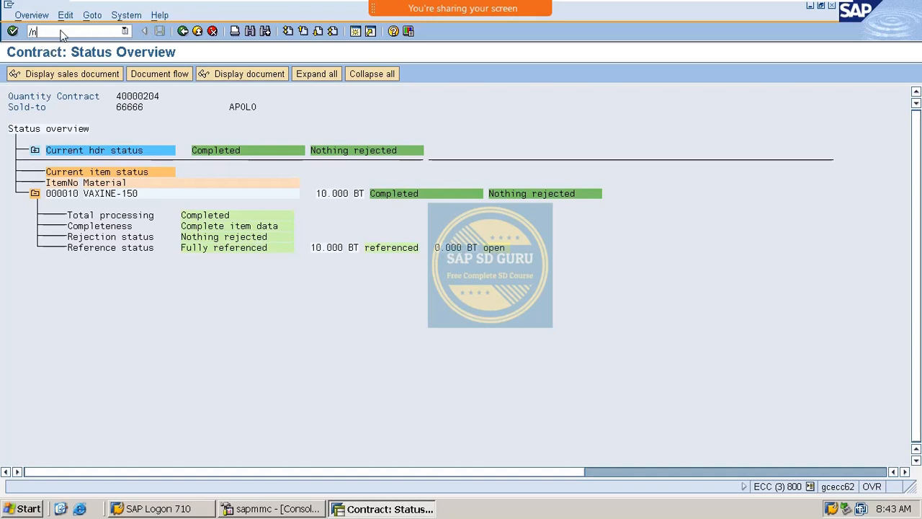
# Step: Try another order referencing contract 40000204 and acknowledge the 'completely copied' error
pyautogui.write('01')
pyautogui.press('Return')
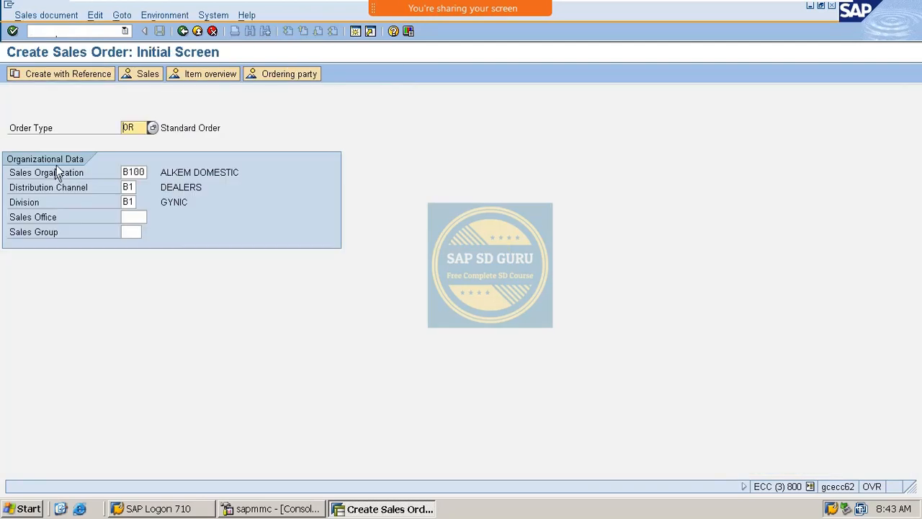
pyautogui.click(71, 76)
pyautogui.click(210, 227)
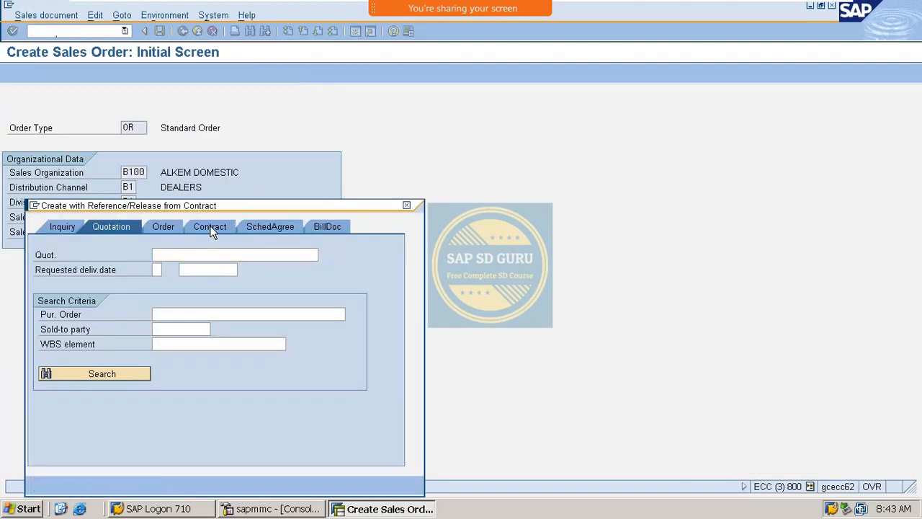
pyautogui.press('Return')
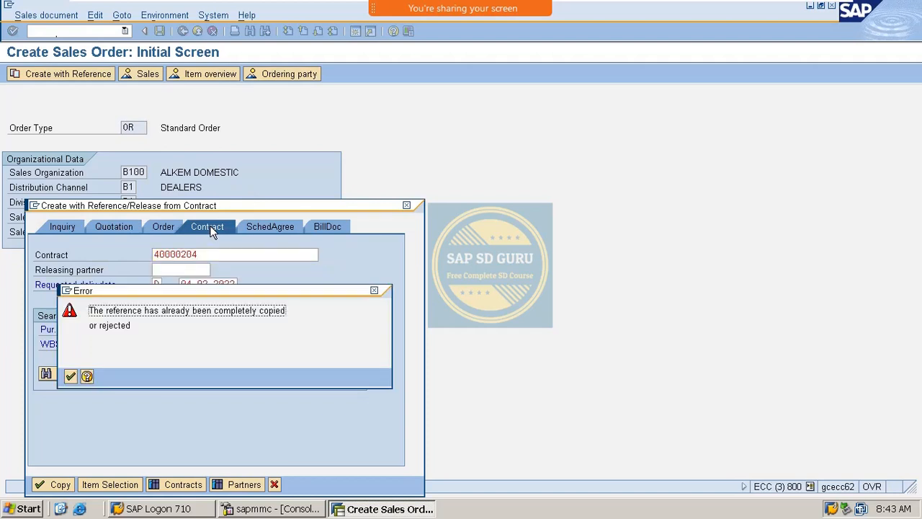
pyautogui.moveTo(252, 293); pyautogui.dragTo(585, 235)
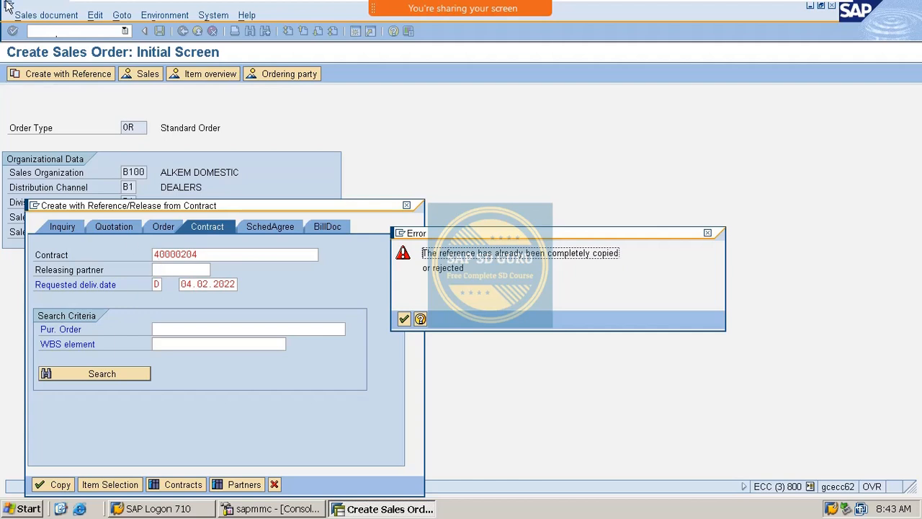
pyautogui.press('Return')
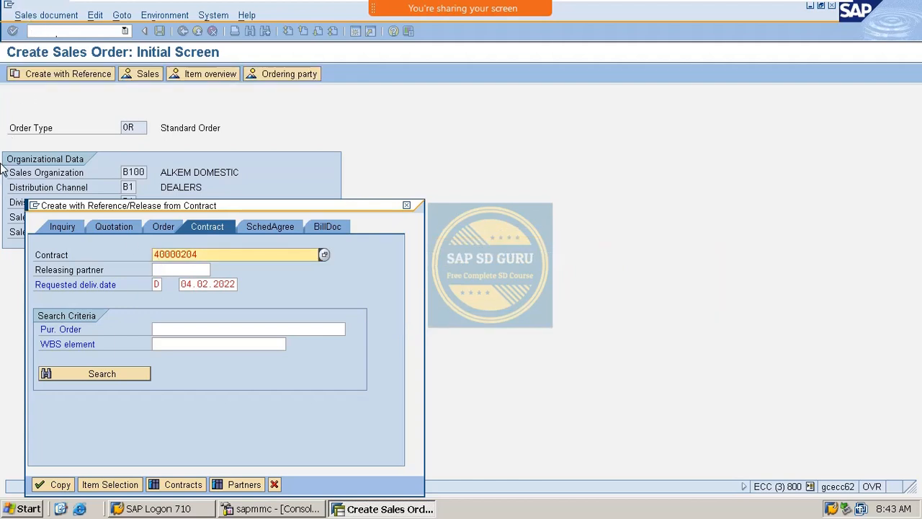
# Step: Close the Create with Reference dialog, leaving the OR order initial screen
pyautogui.click(407, 207)
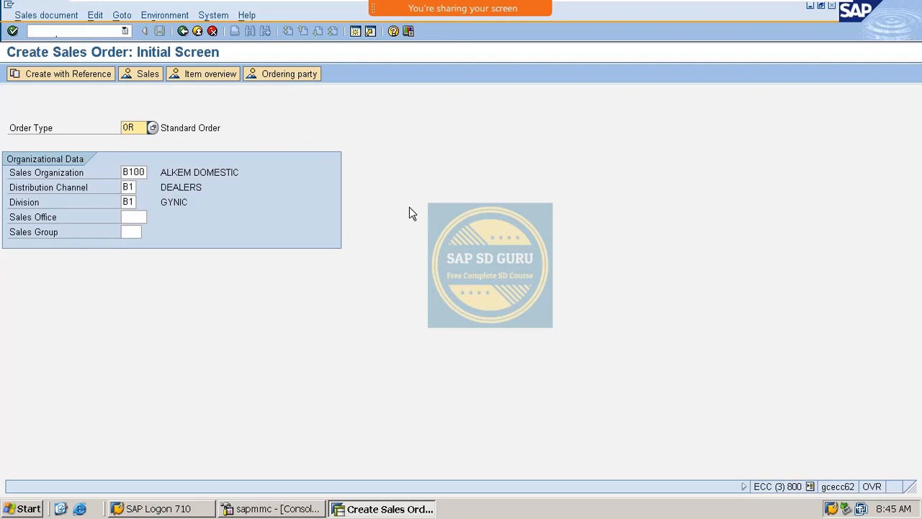
pyautogui.press('Return')
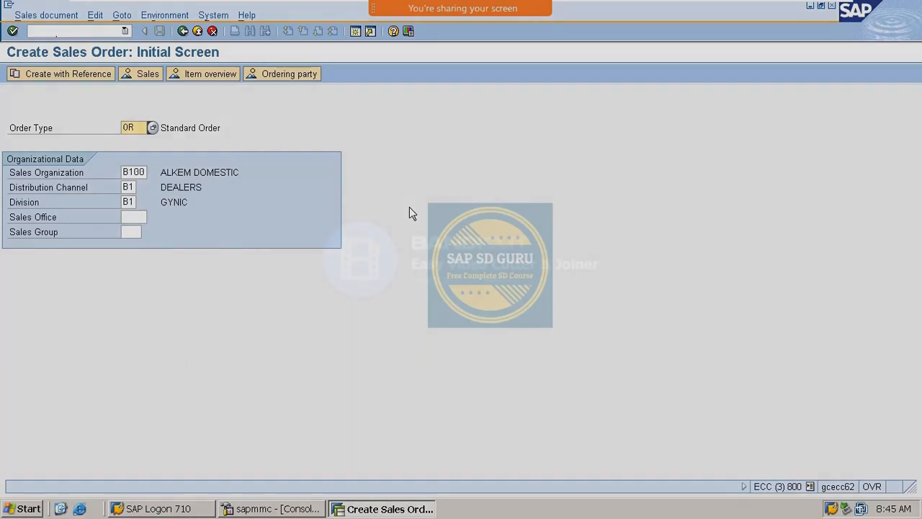